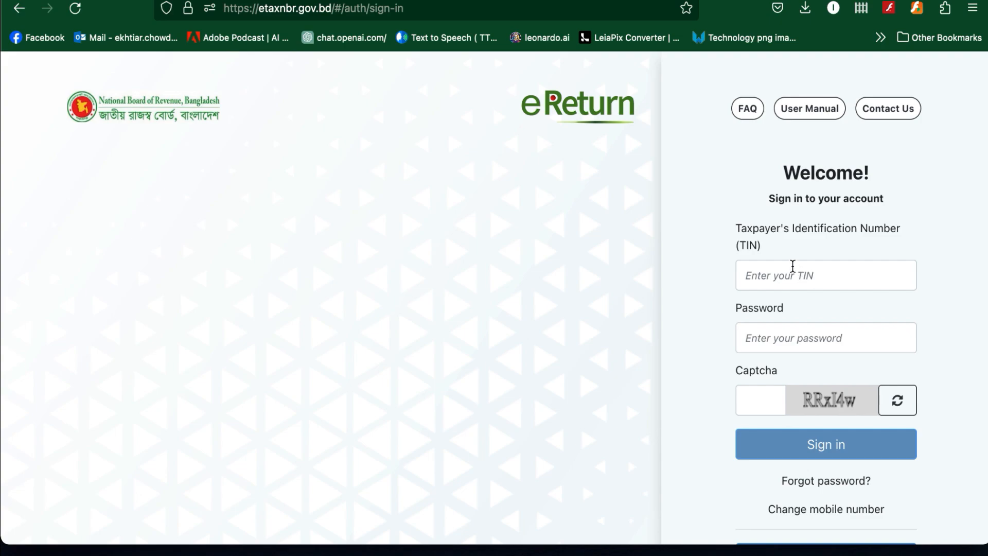
Step: Sign in to the eReturn account with the saved taxpayer identification number and password, entering the displayed captcha code
{"action": "left_click", "coordinate": [791, 268]}
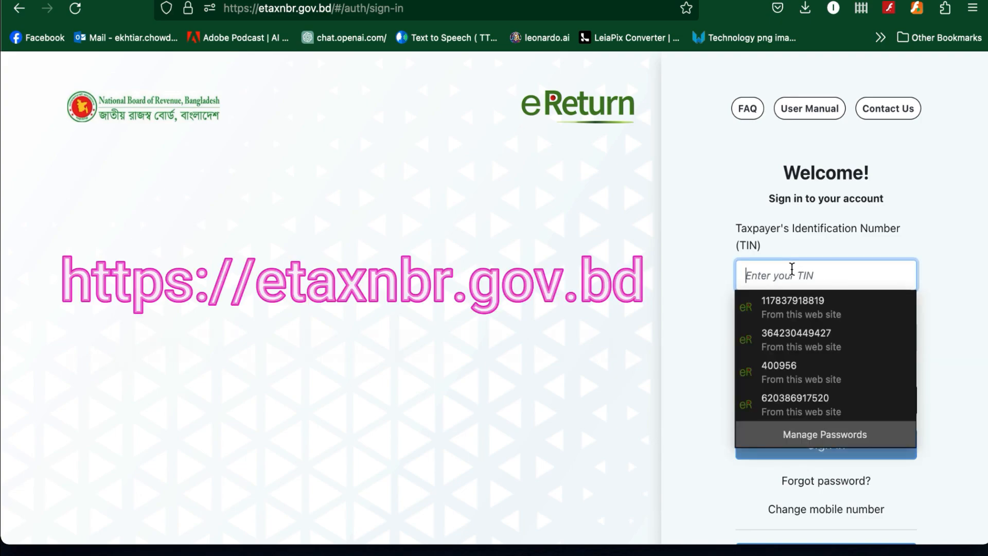
{"action": "type", "text": "36"}
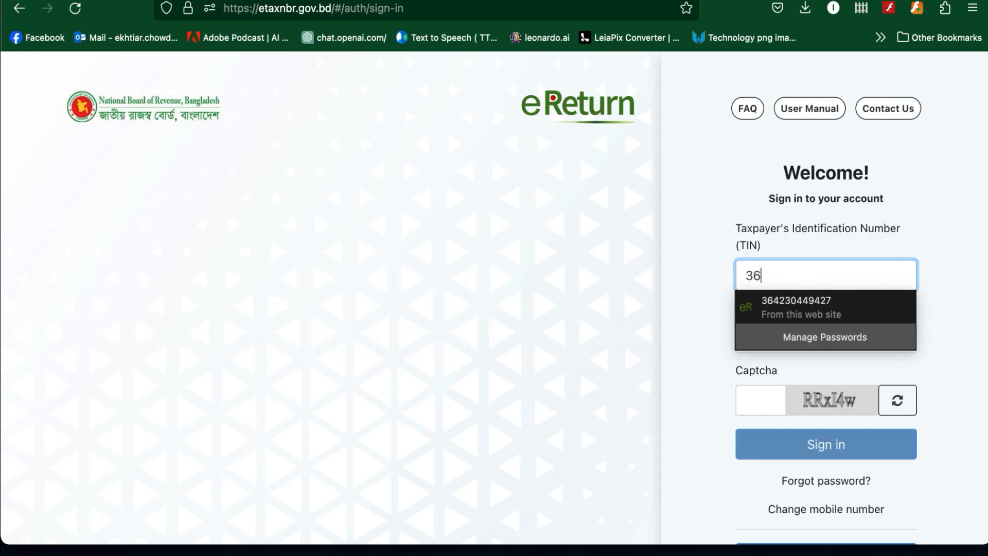
{"action": "left_click", "coordinate": [838, 307]}
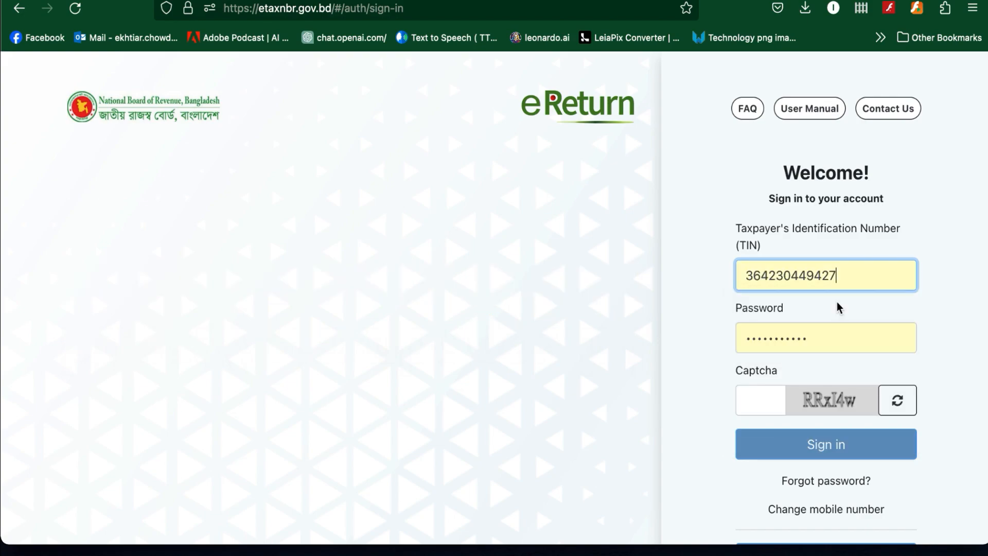
{"action": "left_click", "coordinate": [753, 406]}
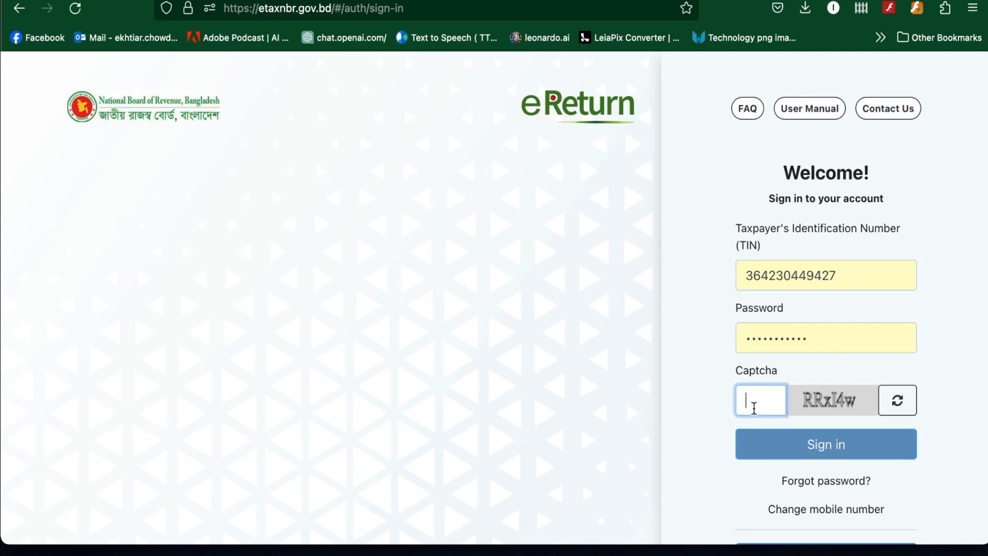
{"action": "type", "text": "RR"}
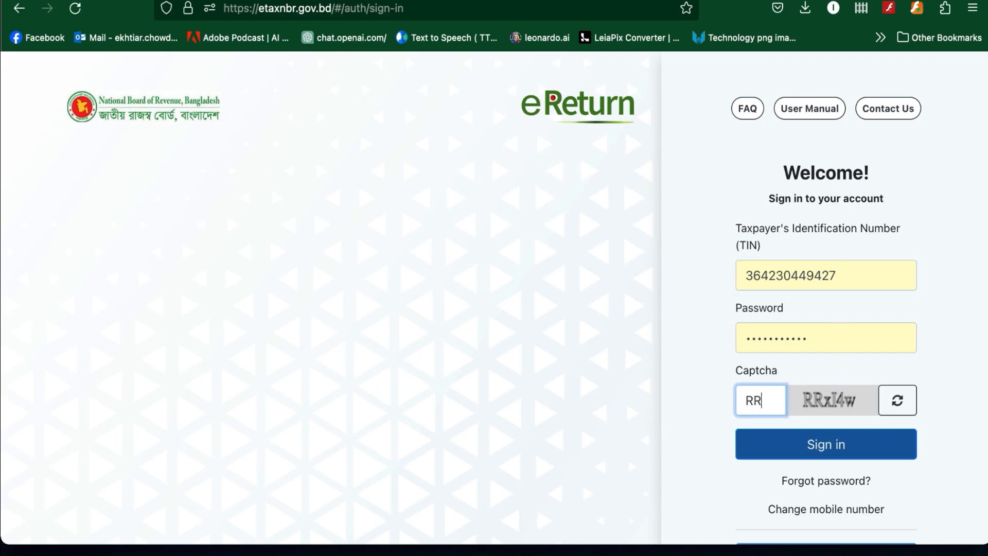
{"action": "type", "text": "x"}
{"action": "type", "text": "I"}
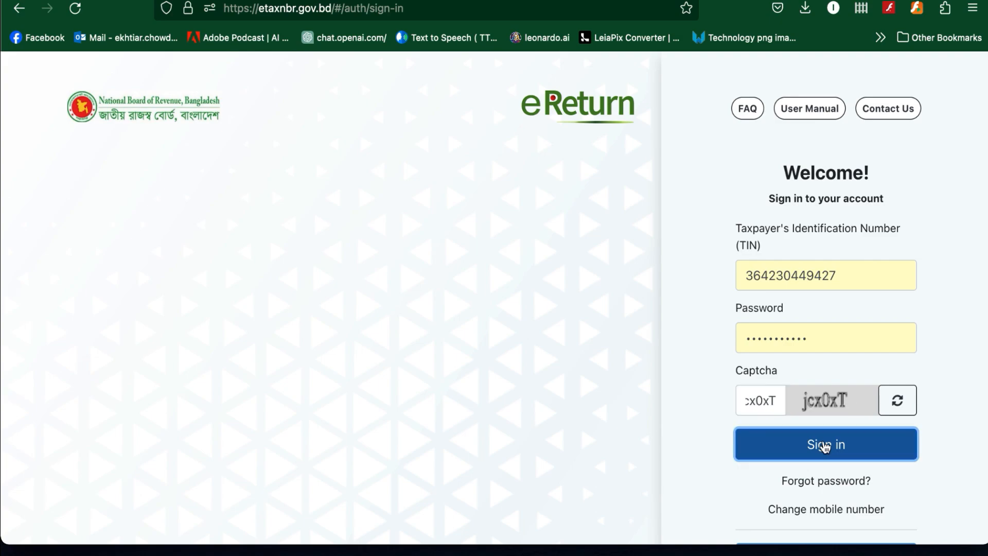
{"action": "left_click", "coordinate": [824, 446]}
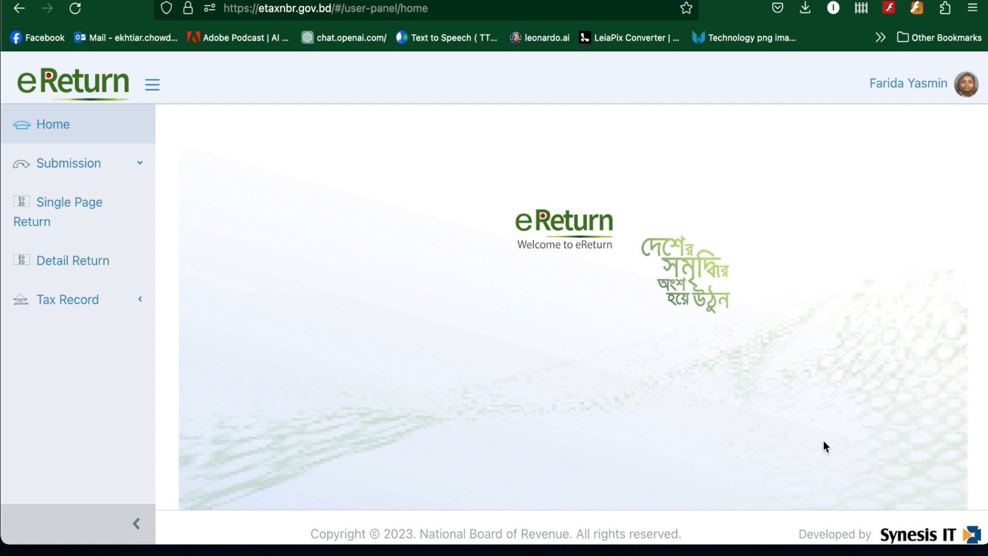
Step: Open the Single Page Return conditions under Submission and view the choices for the main source-of-income location
{"action": "left_click", "coordinate": [100, 169]}
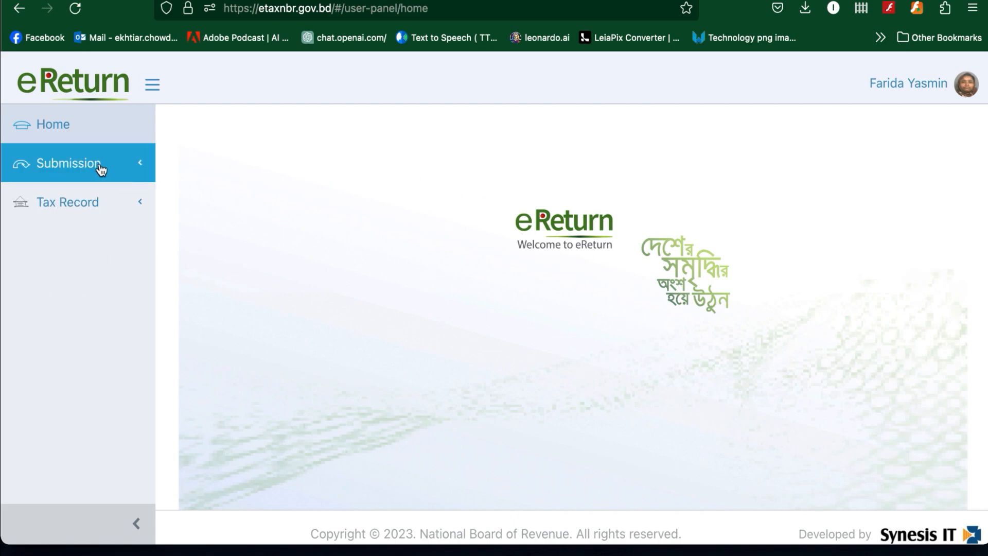
{"action": "left_click", "coordinate": [100, 169]}
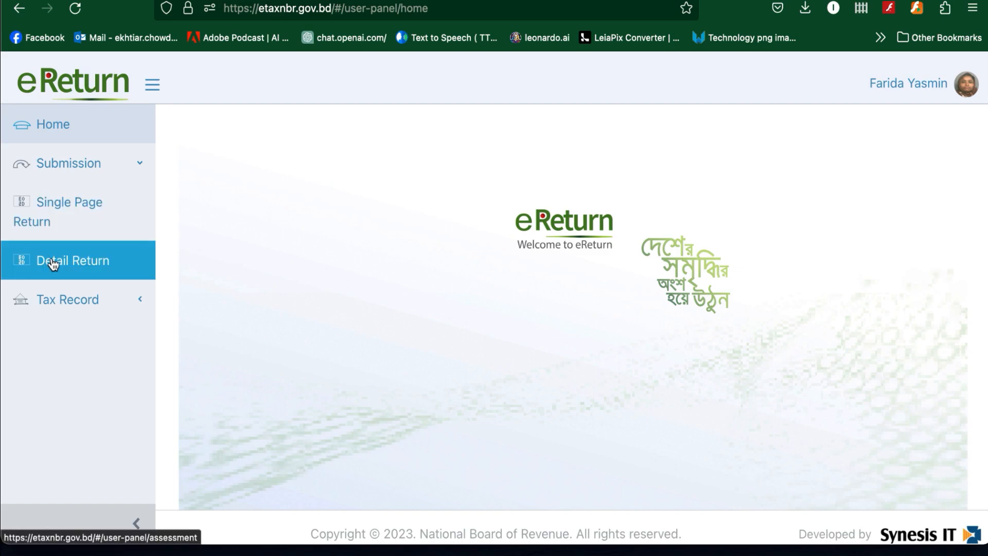
{"action": "left_click", "coordinate": [53, 223]}
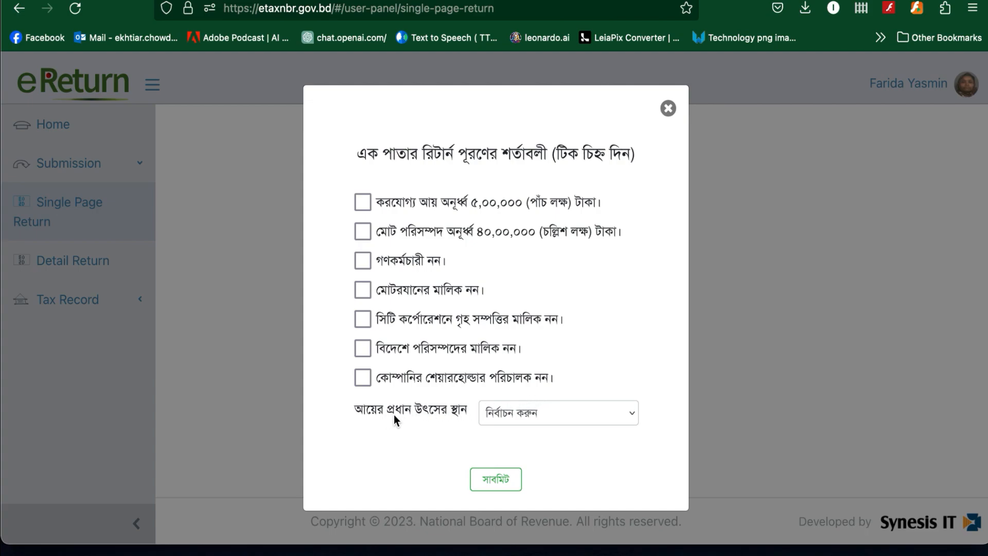
{"action": "left_click", "coordinate": [511, 416]}
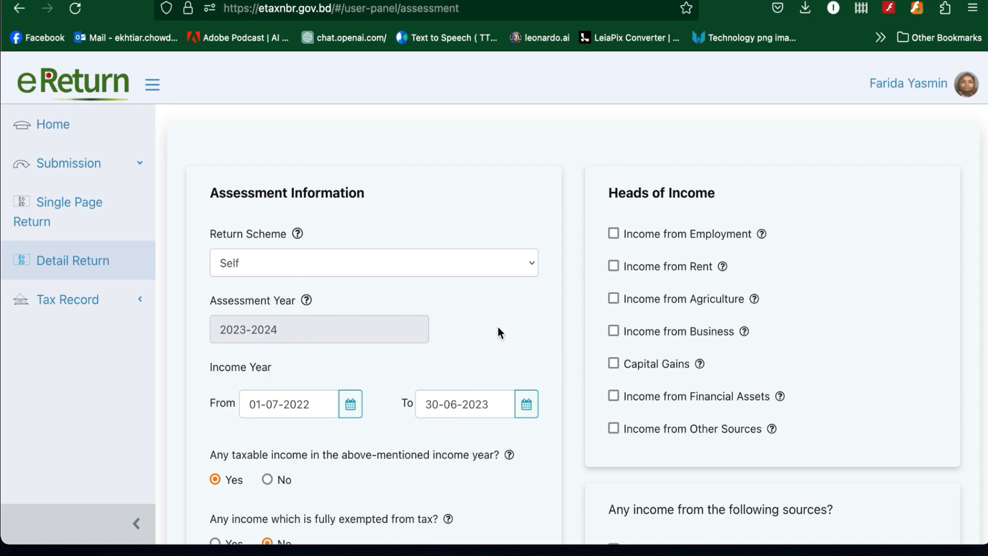
Step: Examine the Detail Return's assessment information, heads of income and additional income source options
{"action": "scroll", "coordinate": [476, 349], "scroll_direction": "down", "scroll_amount": 5}
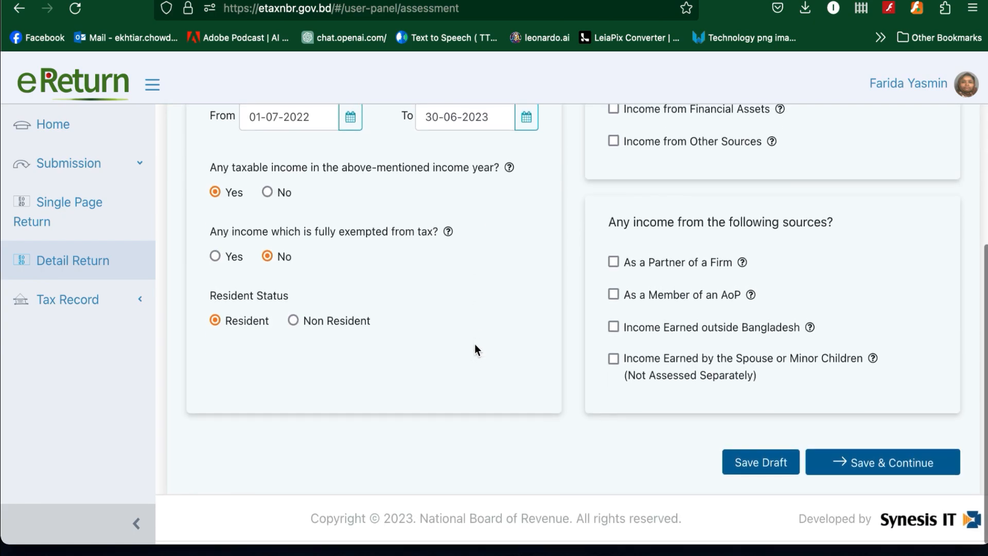
{"action": "scroll", "coordinate": [475, 347], "scroll_direction": "up", "scroll_amount": 5}
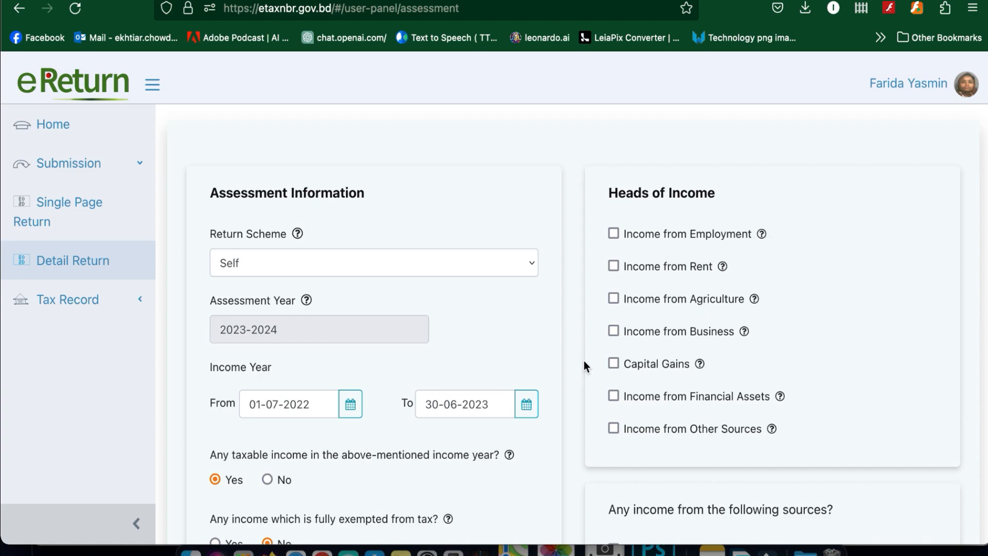
{"action": "scroll", "coordinate": [583, 360], "scroll_direction": "down", "scroll_amount": 3}
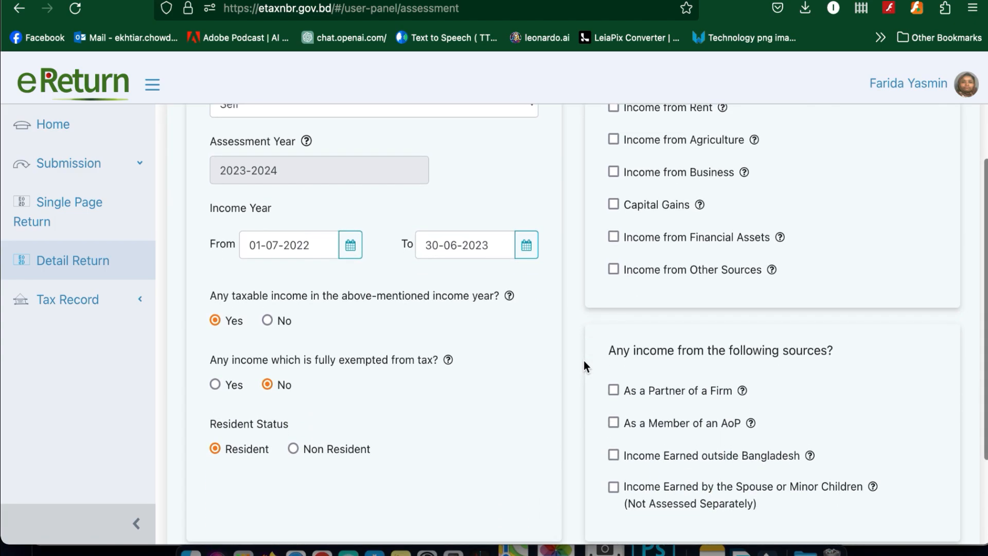
{"action": "scroll", "coordinate": [583, 360], "scroll_direction": "down", "scroll_amount": 2}
{"action": "scroll", "coordinate": [584, 361], "scroll_direction": "up", "scroll_amount": 5}
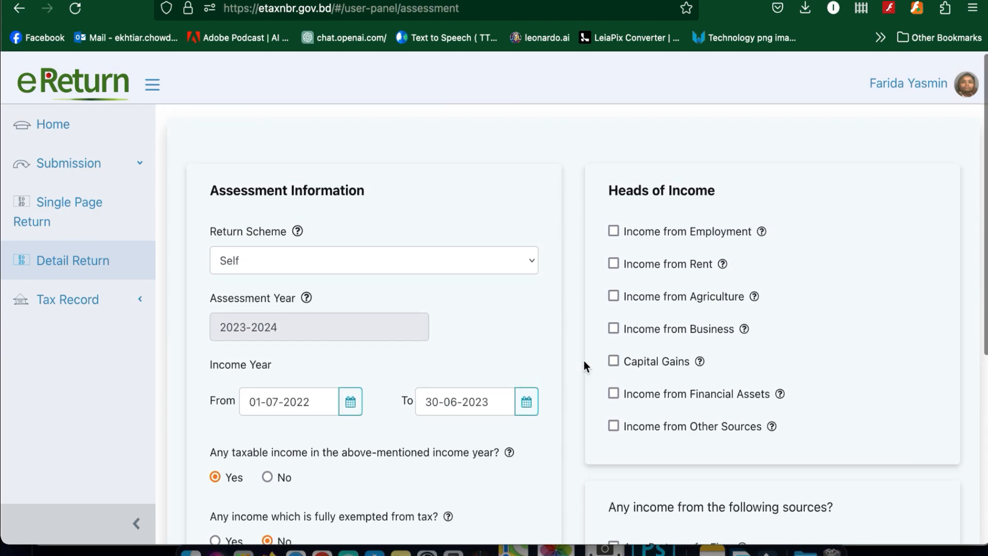
{"action": "scroll", "coordinate": [584, 360], "scroll_direction": "down", "scroll_amount": 1}
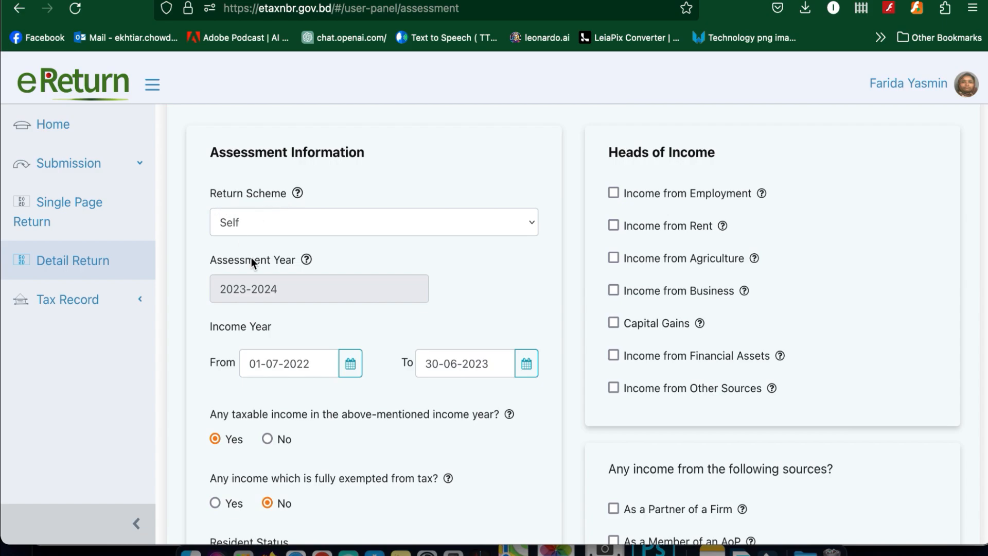
{"action": "scroll", "coordinate": [251, 257], "scroll_direction": "down", "scroll_amount": 2}
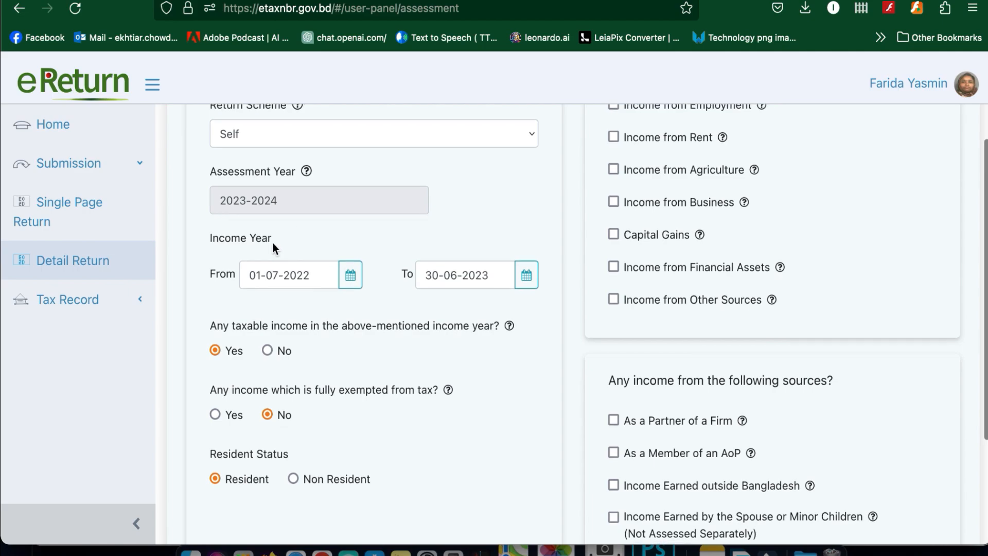
{"action": "scroll", "coordinate": [273, 244], "scroll_direction": "down", "scroll_amount": 2}
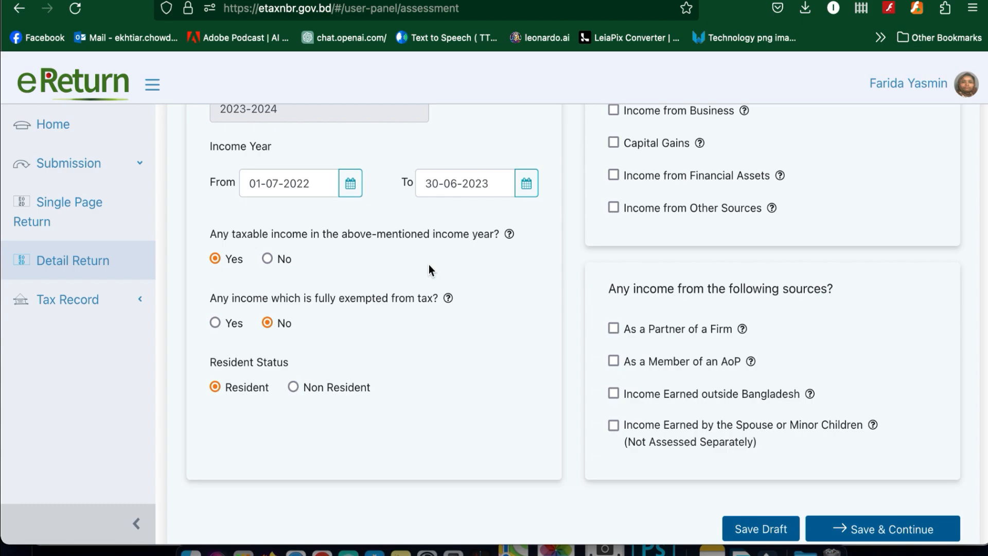
{"action": "scroll", "coordinate": [405, 242], "scroll_direction": "up", "scroll_amount": 2}
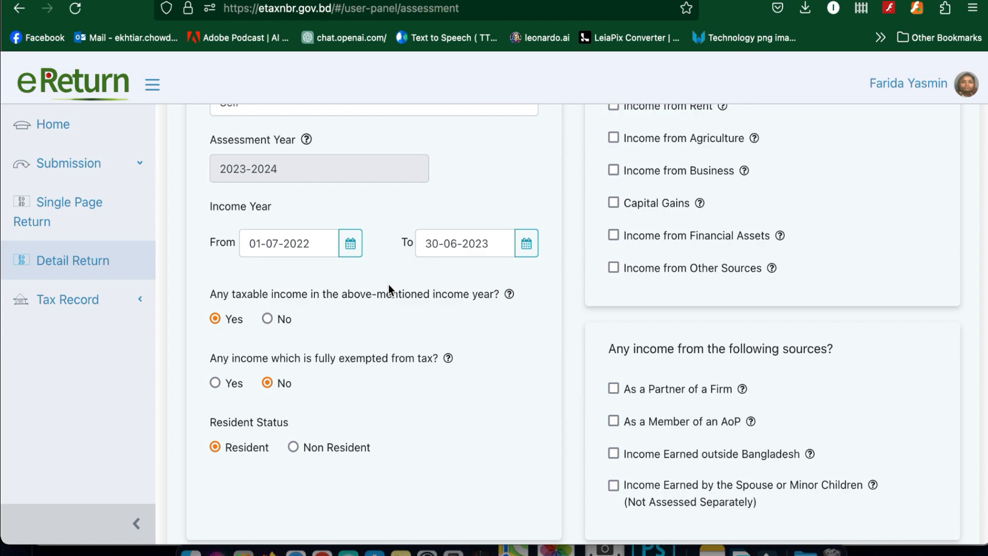
{"action": "scroll", "coordinate": [387, 284], "scroll_direction": "down", "scroll_amount": 2}
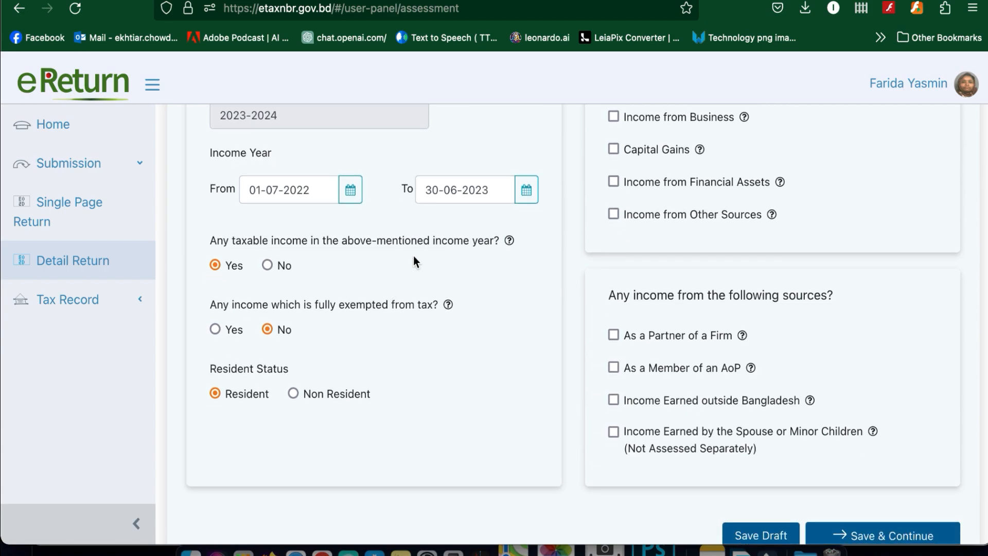
{"action": "scroll", "coordinate": [414, 261], "scroll_direction": "down", "scroll_amount": 1}
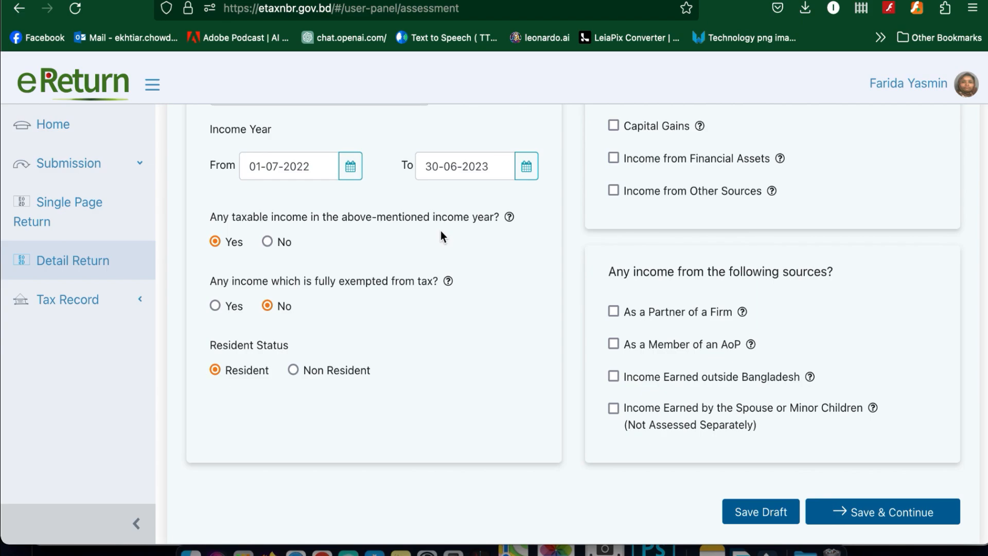
{"action": "scroll", "coordinate": [440, 233], "scroll_direction": "down", "scroll_amount": 1}
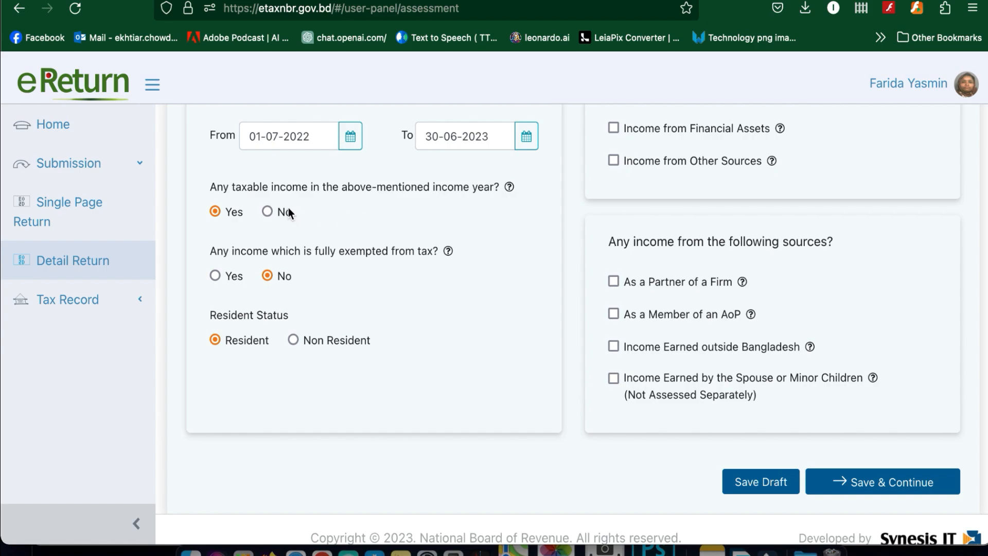
Step: Answer No to having any taxable income in the income year and accept disabling all income sections
{"action": "left_click", "coordinate": [272, 211]}
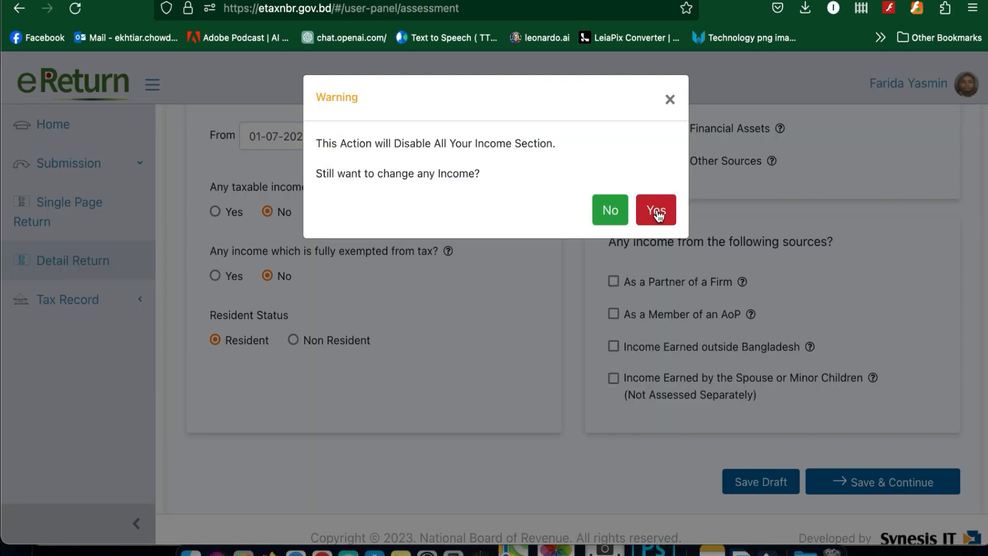
{"action": "left_click", "coordinate": [657, 211]}
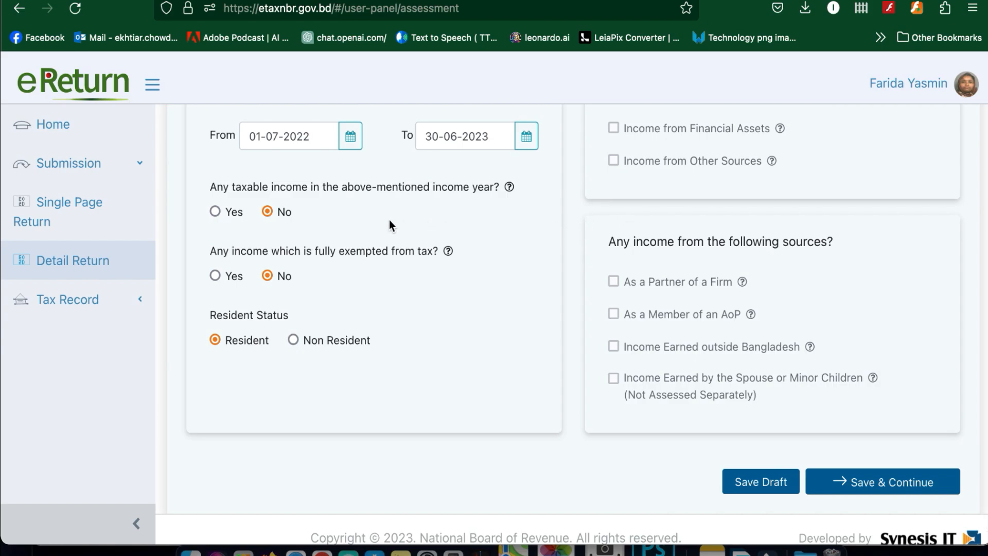
{"action": "scroll", "coordinate": [401, 224], "scroll_direction": "down", "scroll_amount": 1}
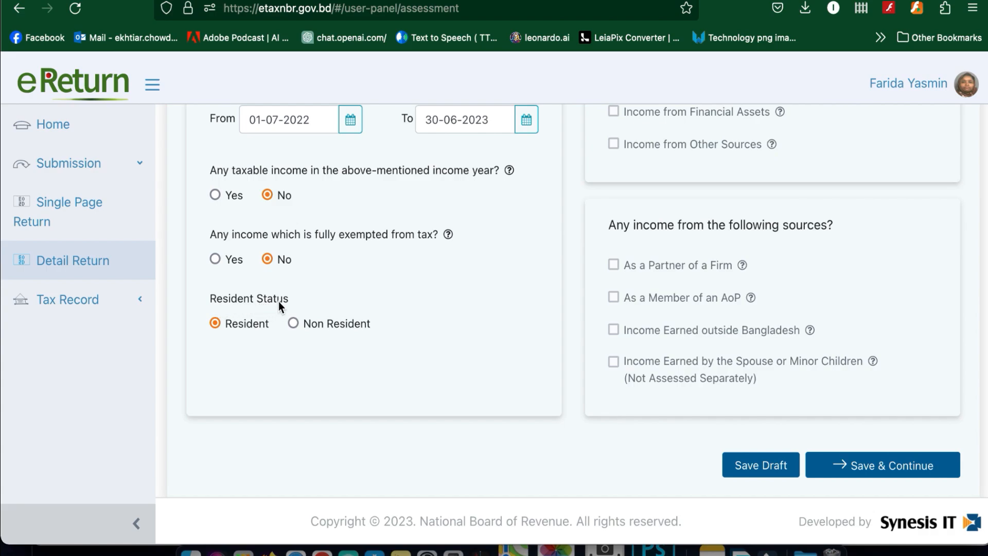
{"action": "scroll", "coordinate": [474, 265], "scroll_direction": "up", "scroll_amount": 4}
{"action": "scroll", "coordinate": [473, 271], "scroll_direction": "up", "scroll_amount": 1}
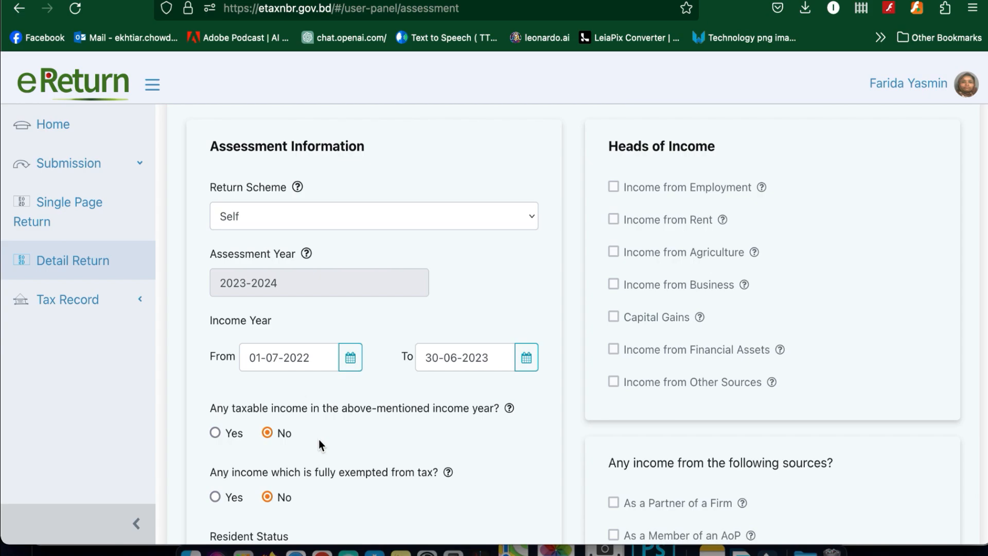
Step: Switch the taxable income answer to Yes and back to No, accepting the warning each time
{"action": "left_click", "coordinate": [214, 433]}
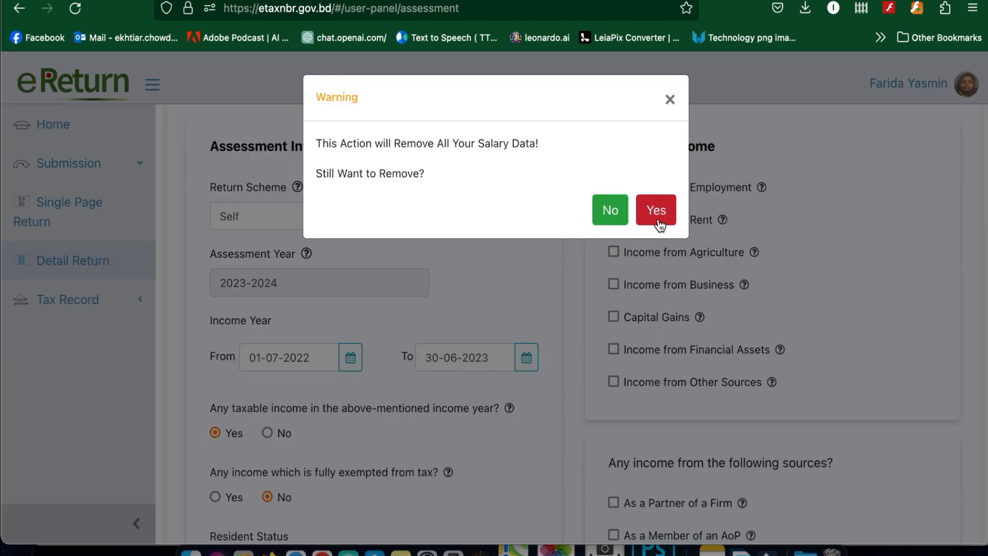
{"action": "left_click", "coordinate": [658, 221]}
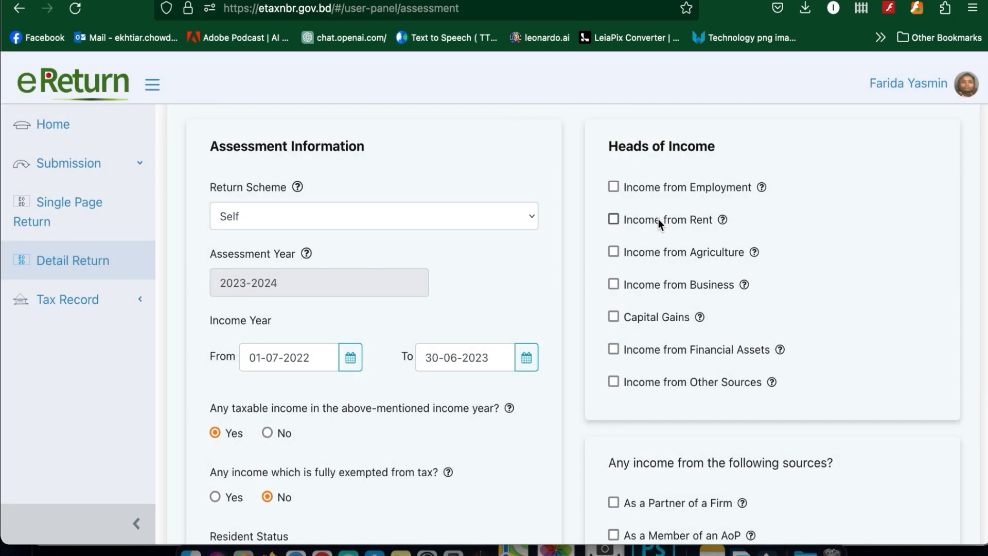
{"action": "left_click", "coordinate": [267, 432]}
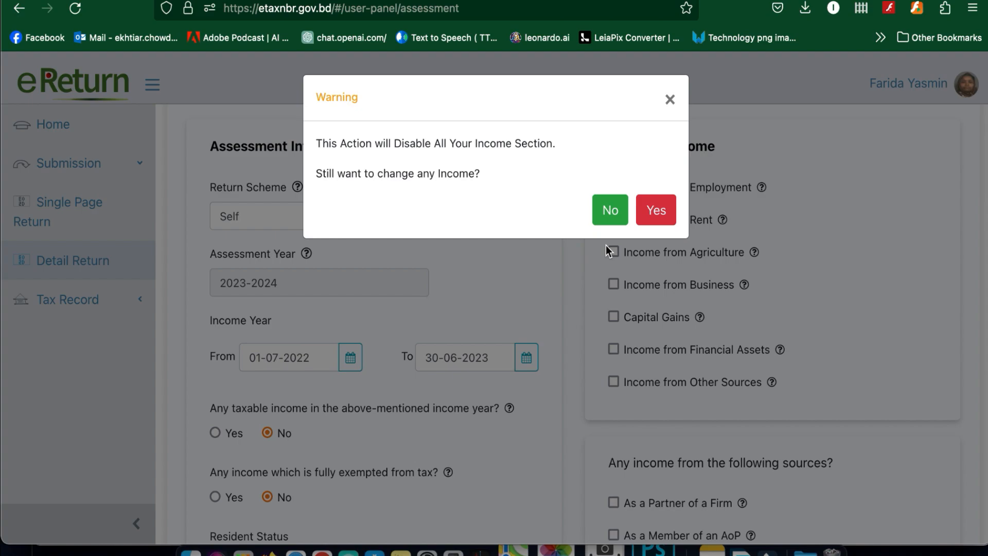
{"action": "left_click", "coordinate": [651, 211]}
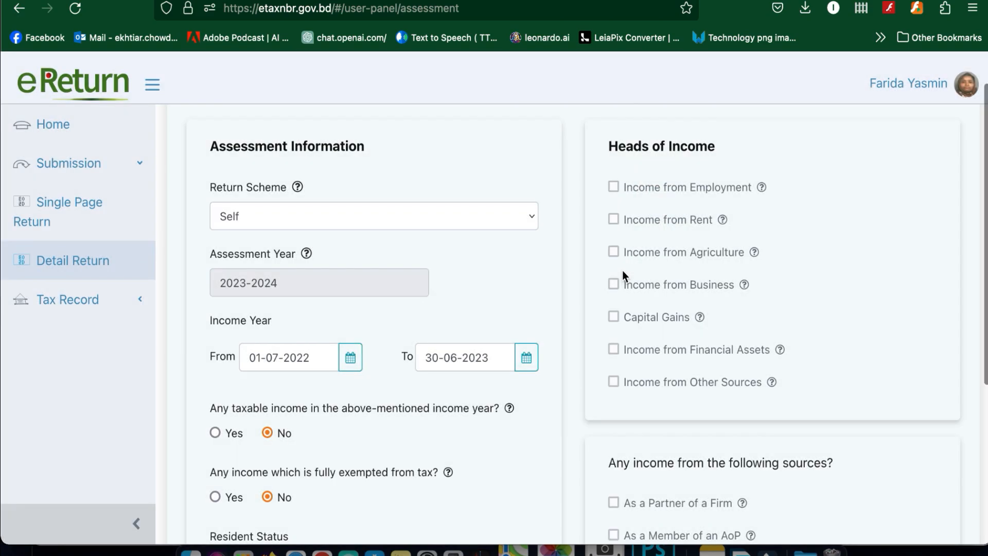
Step: Save the assessment information and continue to the Additional Information and IT10B Requirements questions
{"action": "scroll", "coordinate": [622, 270], "scroll_direction": "down", "scroll_amount": 5}
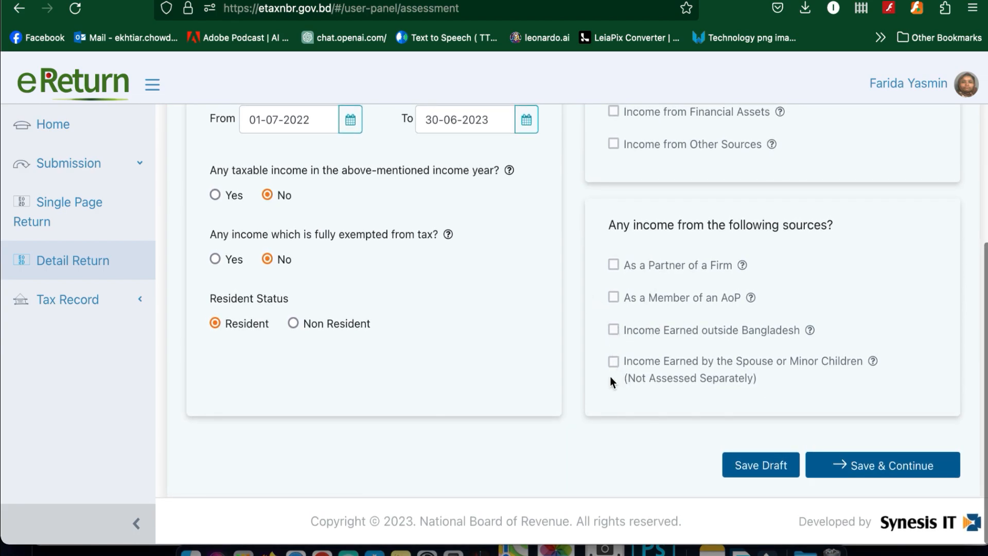
{"action": "left_click", "coordinate": [868, 466]}
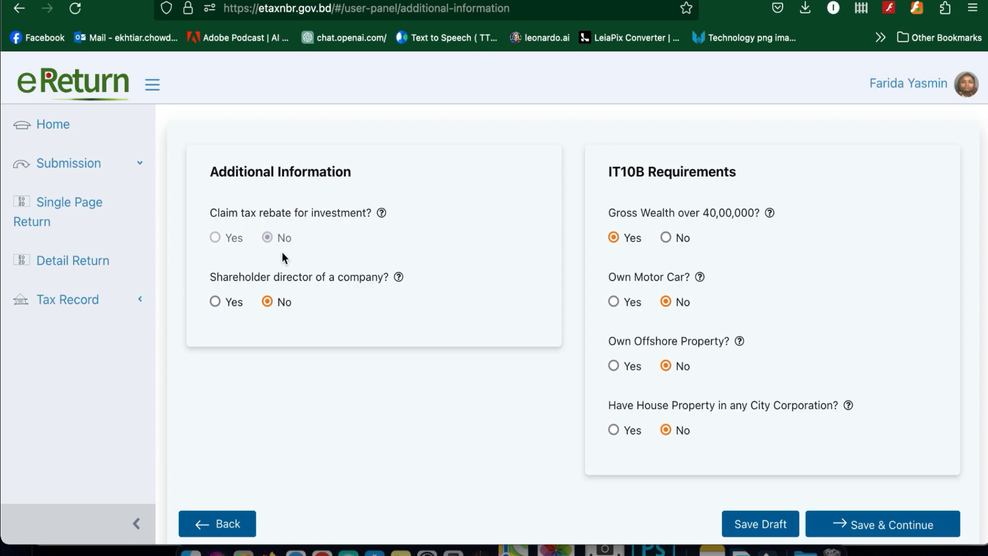
{"action": "scroll", "coordinate": [313, 238], "scroll_direction": "down", "scroll_amount": 2}
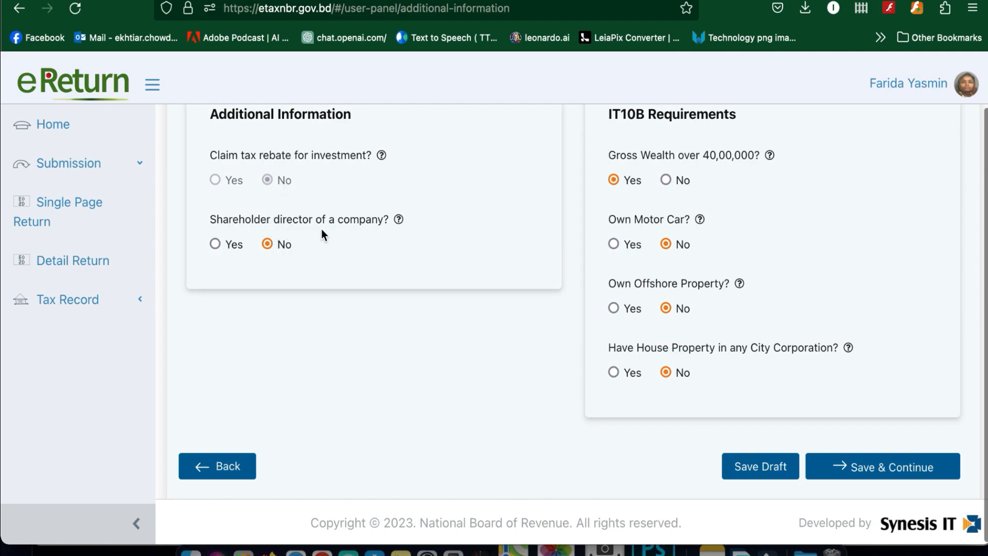
{"action": "scroll", "coordinate": [412, 238], "scroll_direction": "up", "scroll_amount": 2}
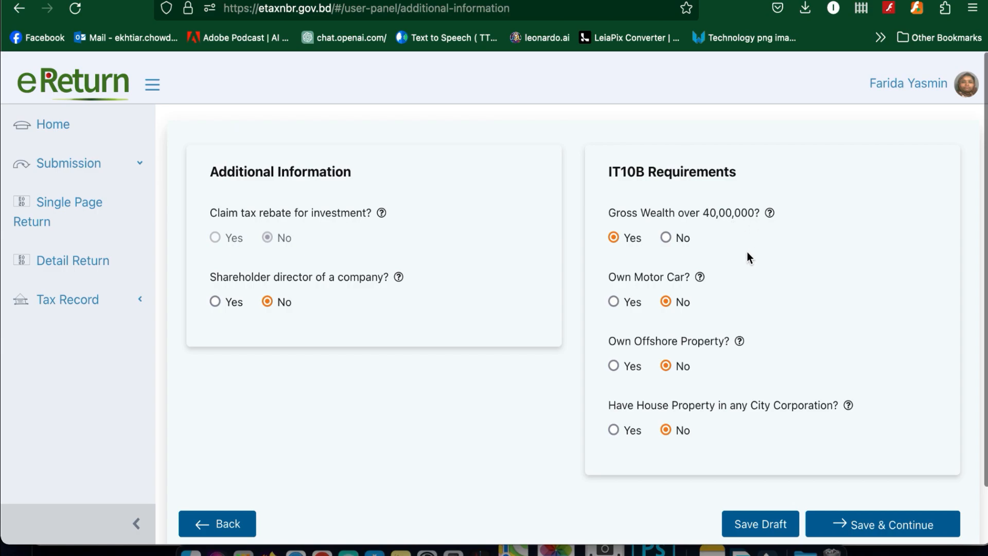
{"action": "scroll", "coordinate": [746, 251], "scroll_direction": "down", "scroll_amount": 1}
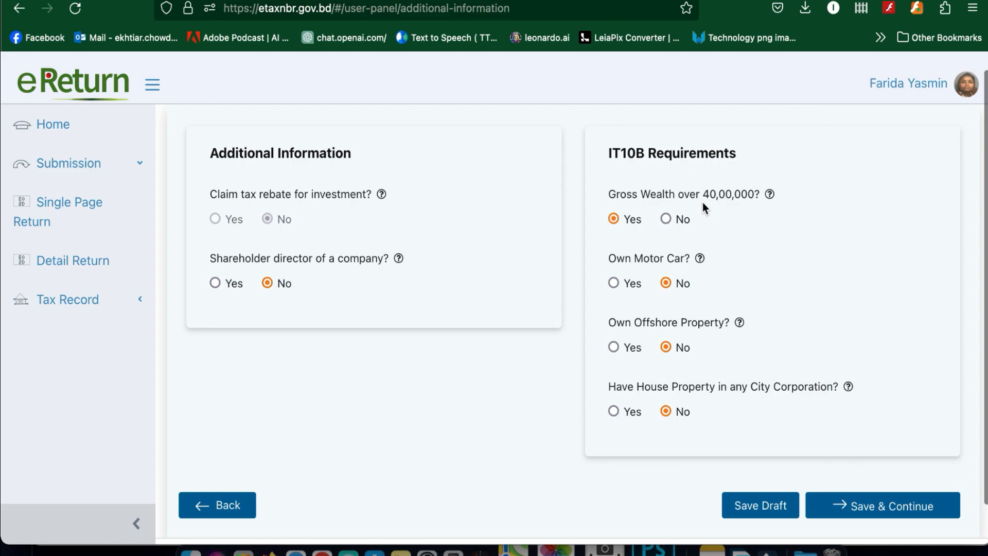
Step: Answer No to gross wealth over 40,00,000 and No to still submitting IT10B, accepting the removal of all assets and liabilities data
{"action": "left_click", "coordinate": [667, 218]}
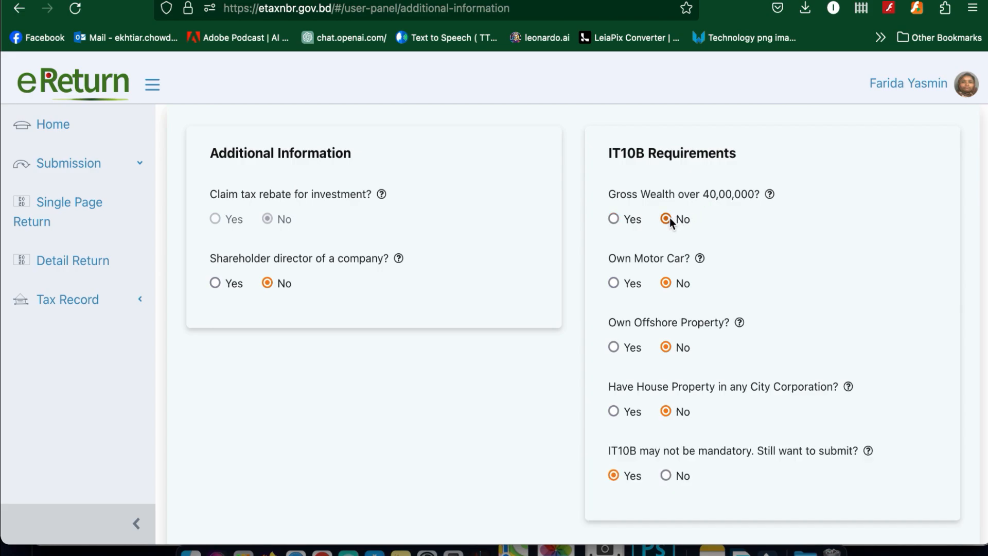
{"action": "scroll", "coordinate": [669, 217], "scroll_direction": "down", "scroll_amount": 2}
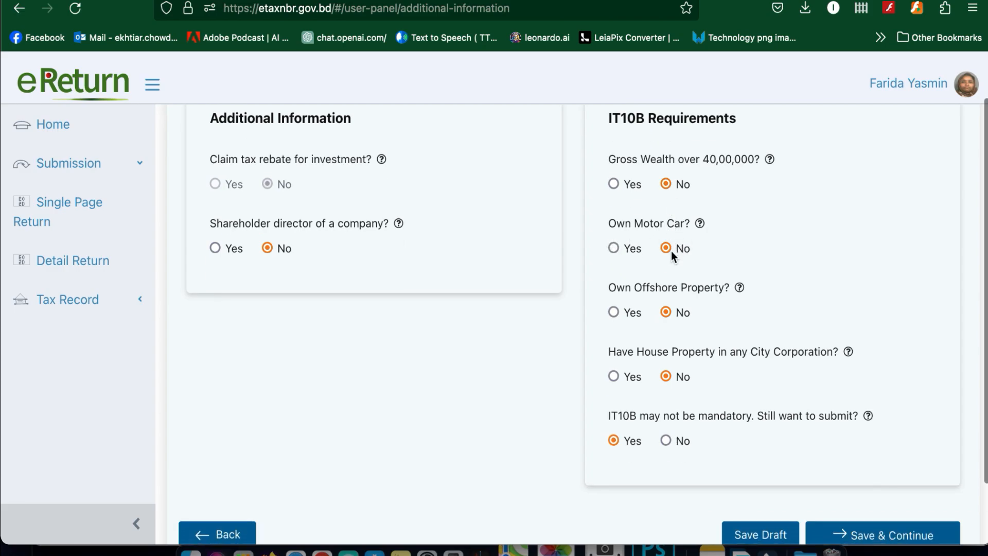
{"action": "scroll", "coordinate": [678, 310], "scroll_direction": "down", "scroll_amount": 2}
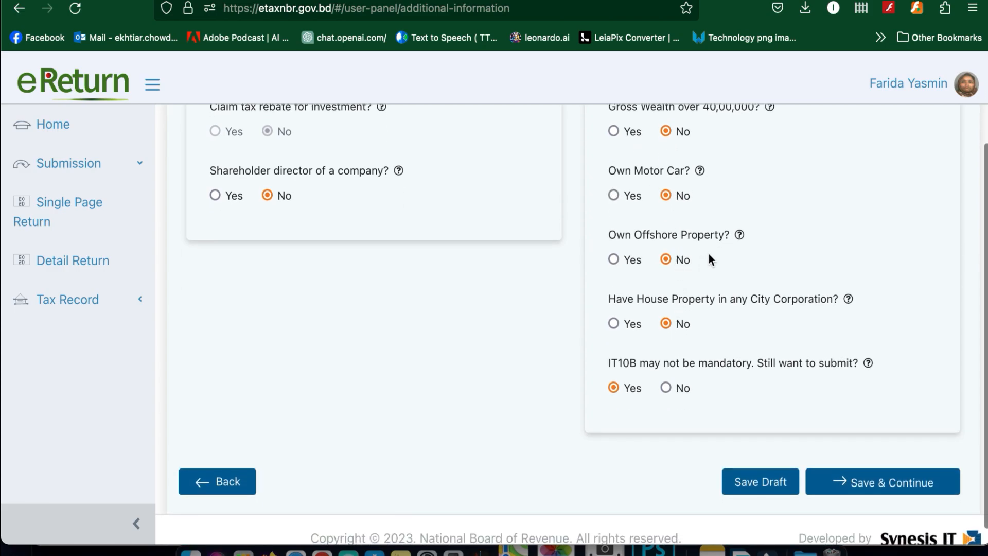
{"action": "scroll", "coordinate": [662, 323], "scroll_direction": "down", "scroll_amount": 1}
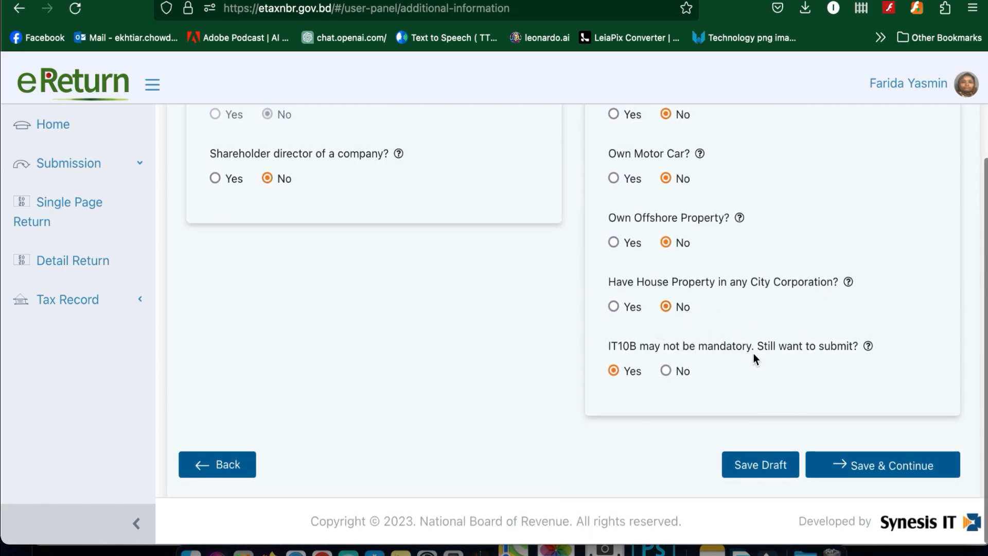
{"action": "scroll", "coordinate": [766, 359], "scroll_direction": "down", "scroll_amount": 1}
{"action": "left_click", "coordinate": [665, 370]}
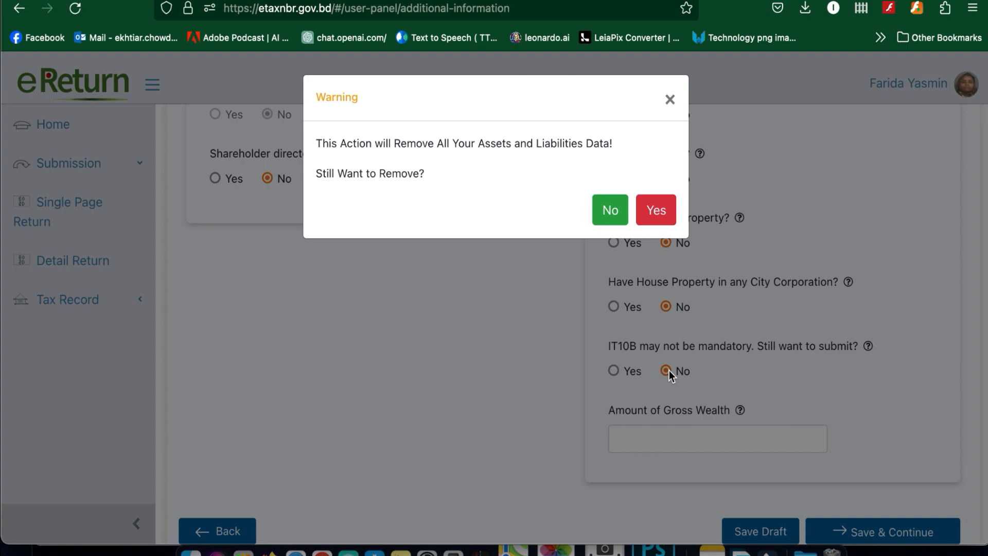
{"action": "left_click", "coordinate": [656, 209]}
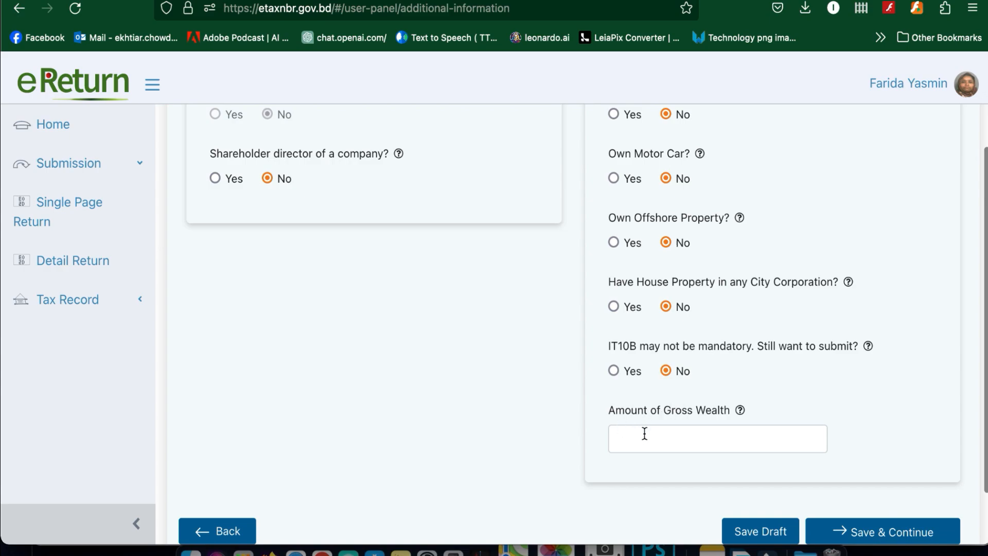
Step: Enter 5,00,000 as the amount of gross wealth, then save and continue to the Expenditure page
{"action": "scroll", "coordinate": [643, 433], "scroll_direction": "down", "scroll_amount": 3}
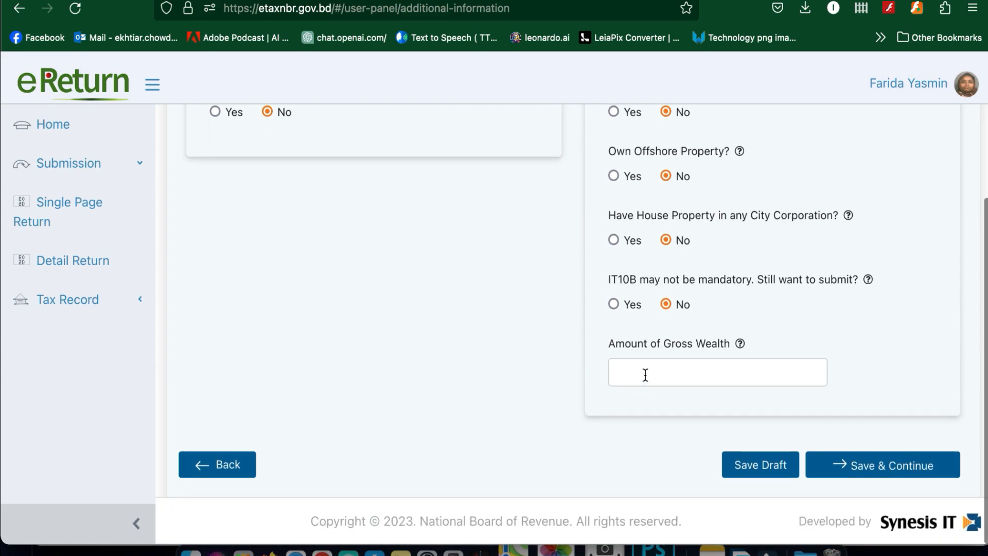
{"action": "left_click", "coordinate": [701, 368]}
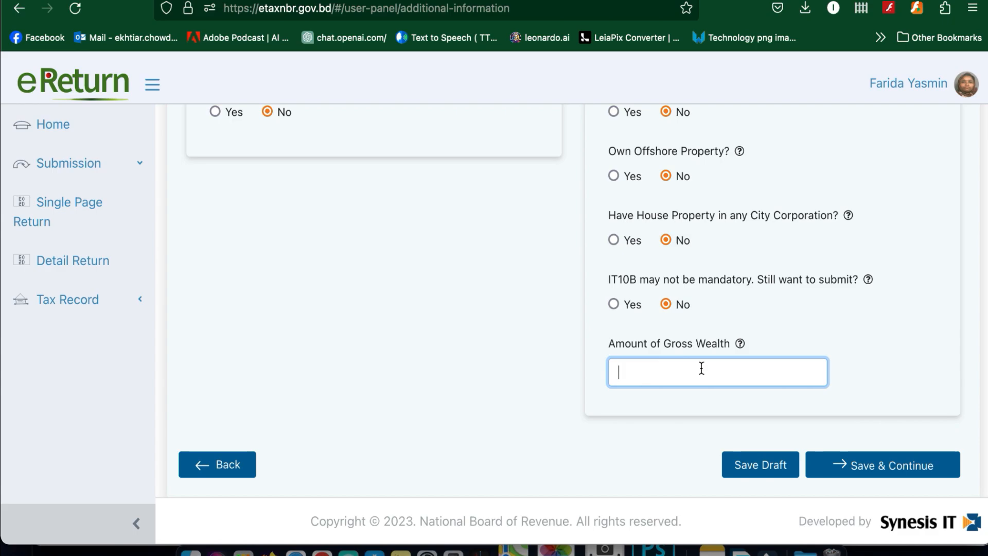
{"action": "type", "text": "5,00,000"}
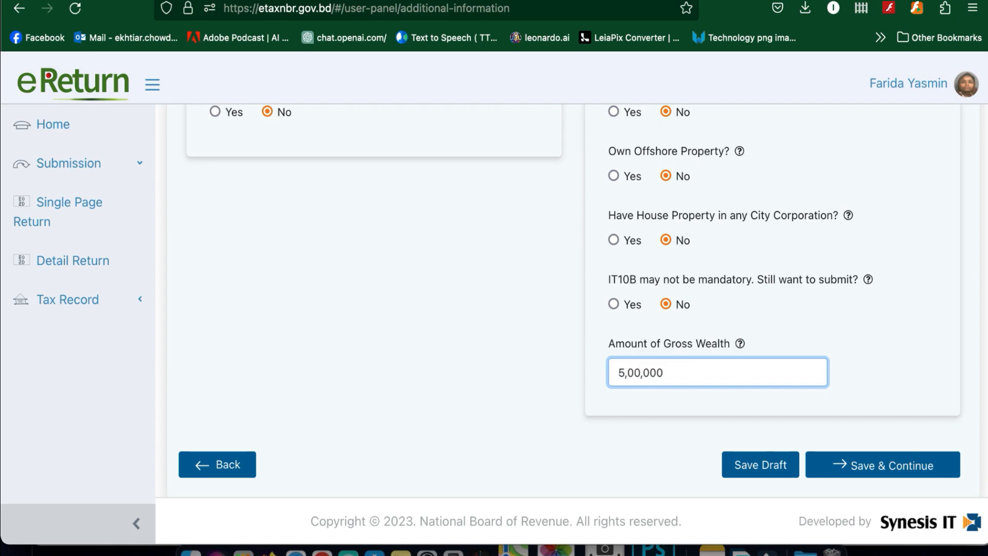
{"action": "left_click", "coordinate": [864, 466]}
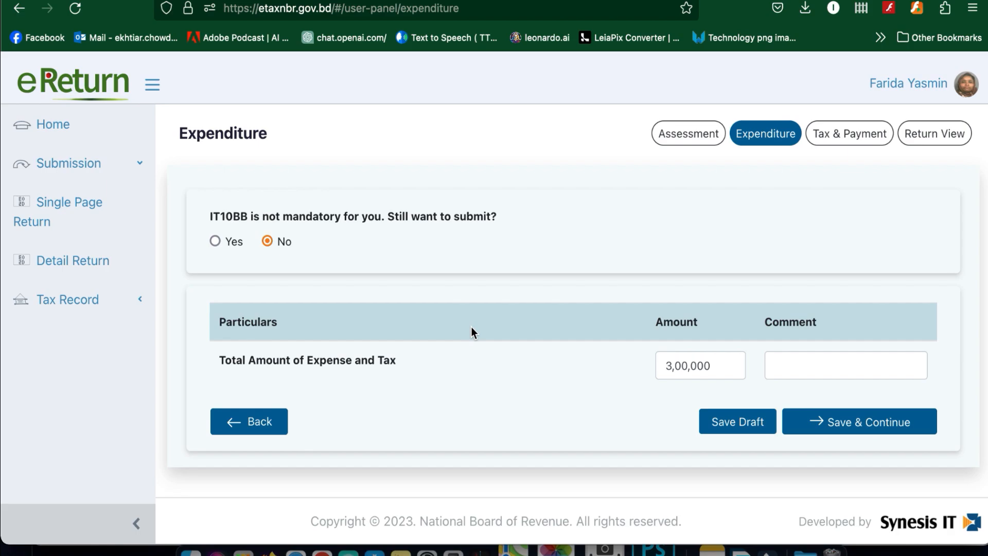
Step: Switch the IT10BB submission answer to Yes and back to No, and save the expenditure to continue to Tax & Payment
{"action": "left_click", "coordinate": [216, 241]}
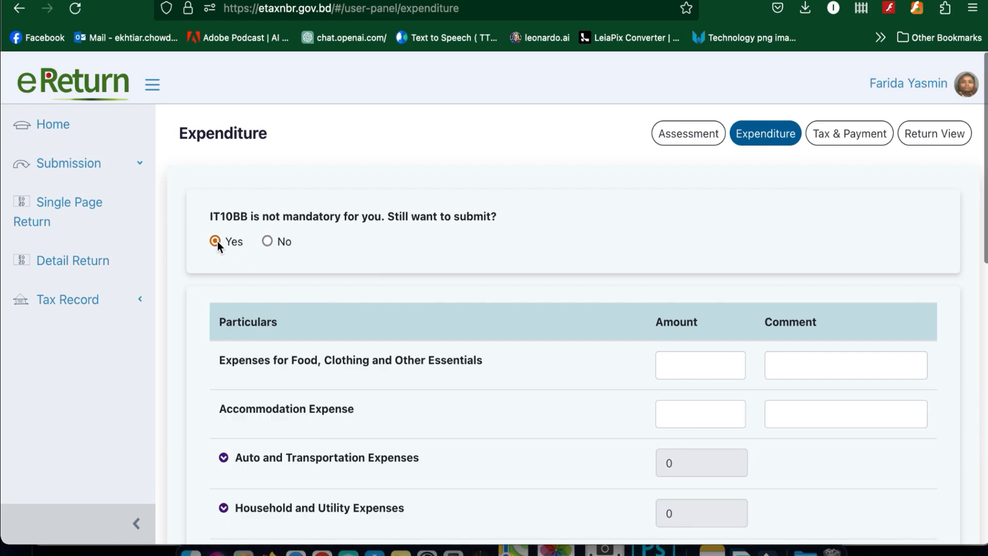
{"action": "scroll", "coordinate": [397, 381], "scroll_direction": "down", "scroll_amount": 3}
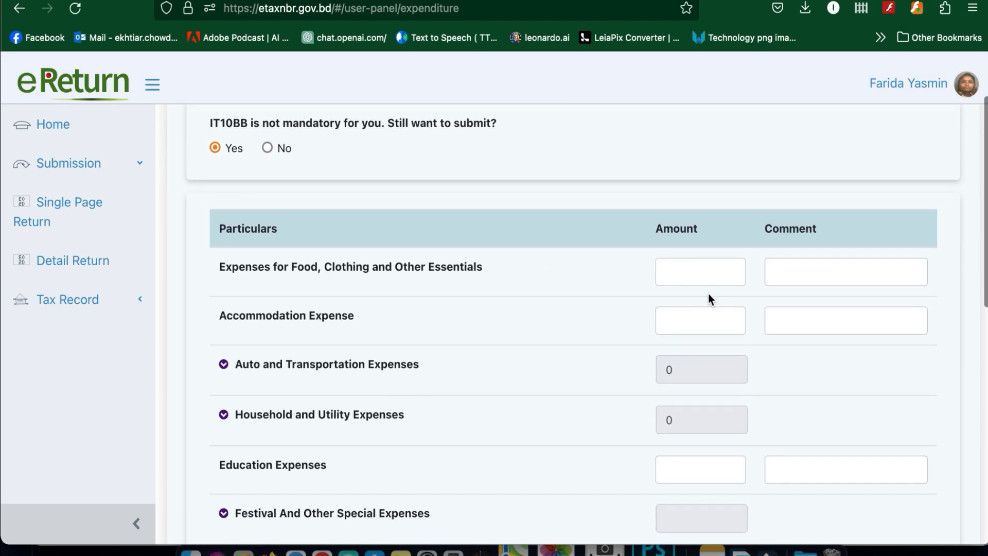
{"action": "scroll", "coordinate": [689, 388], "scroll_direction": "down", "scroll_amount": 3}
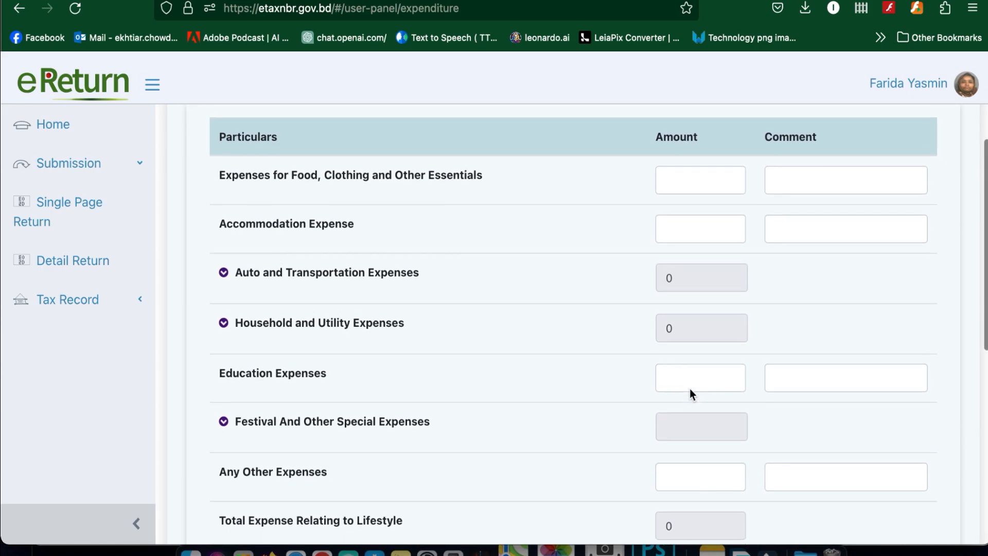
{"action": "scroll", "coordinate": [690, 388], "scroll_direction": "up", "scroll_amount": 3}
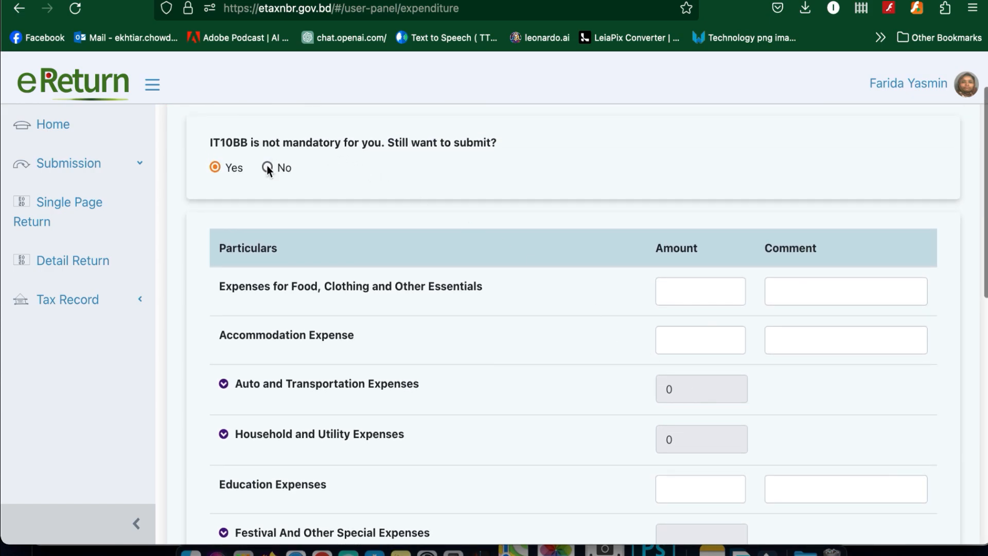
{"action": "left_click", "coordinate": [268, 168]}
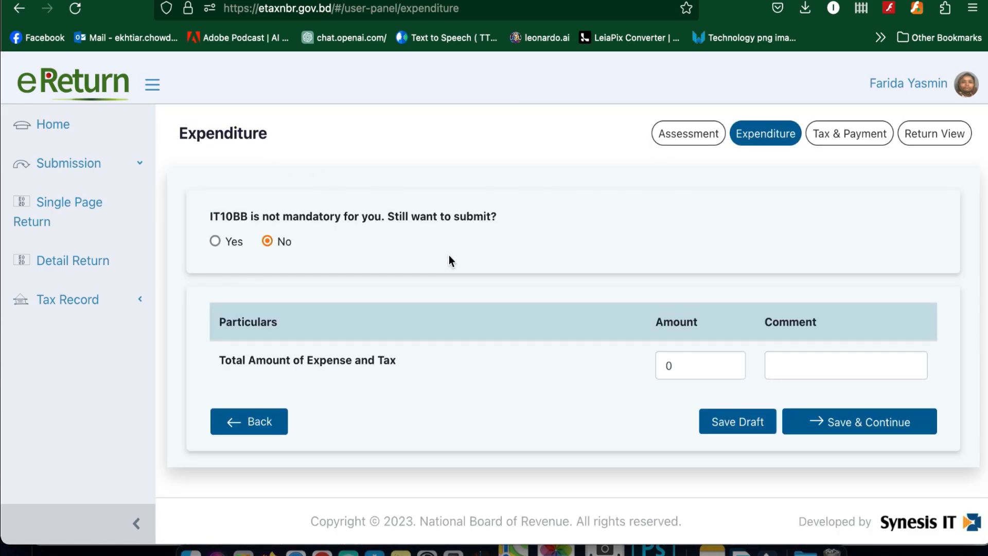
{"action": "left_click", "coordinate": [858, 437]}
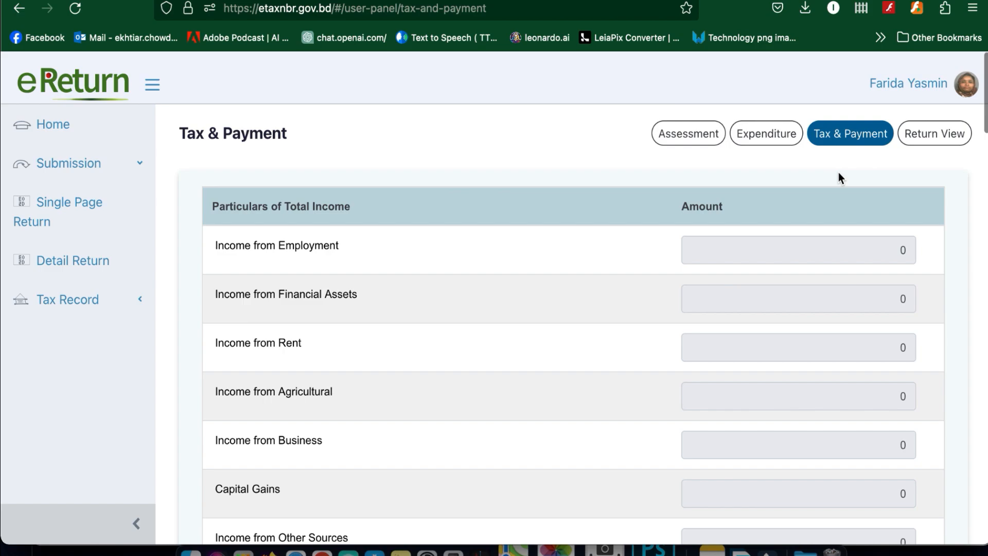
Step: Review the total income, tax computation and payment sections and proceed to the online return
{"action": "scroll", "coordinate": [752, 313], "scroll_direction": "down", "scroll_amount": 6}
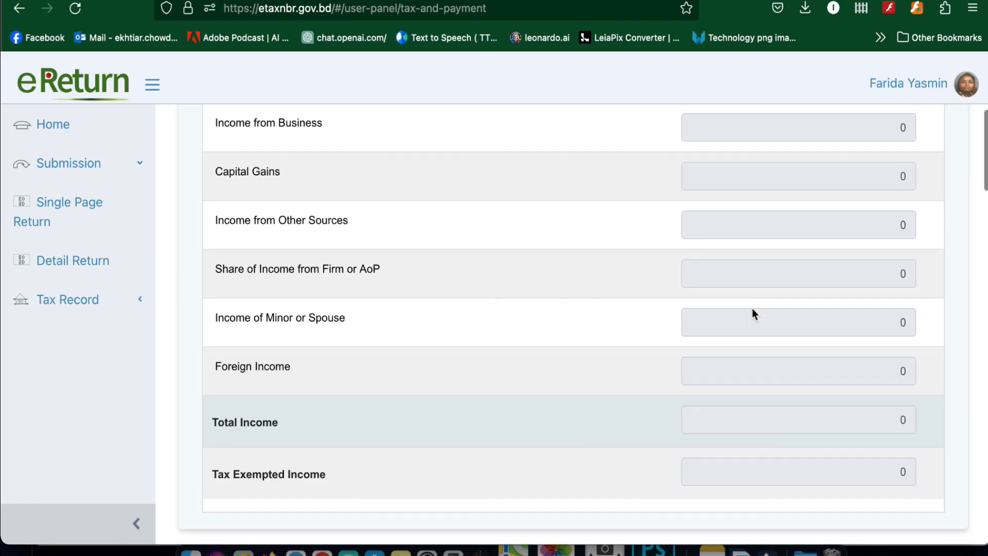
{"action": "scroll", "coordinate": [751, 312], "scroll_direction": "down", "scroll_amount": 7}
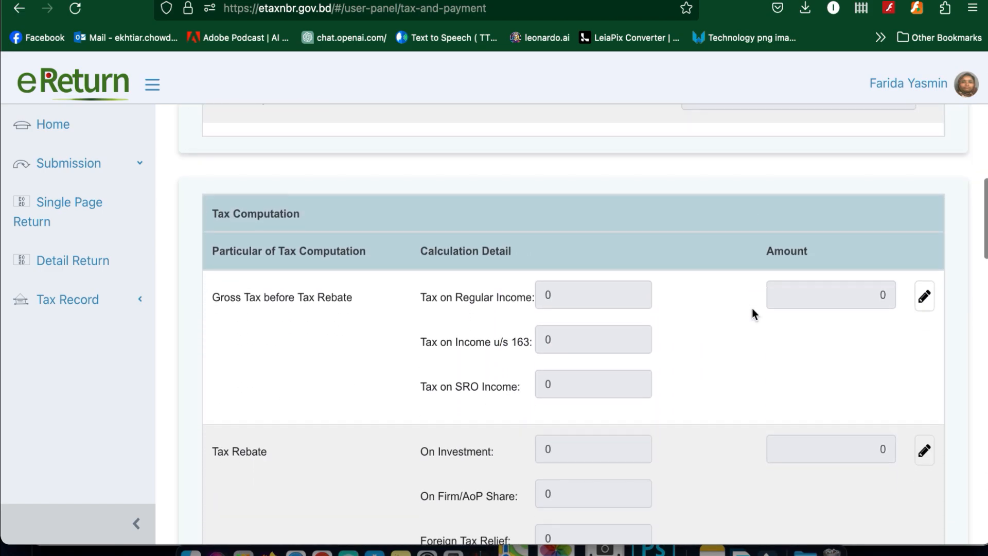
{"action": "scroll", "coordinate": [752, 313], "scroll_direction": "down", "scroll_amount": 13}
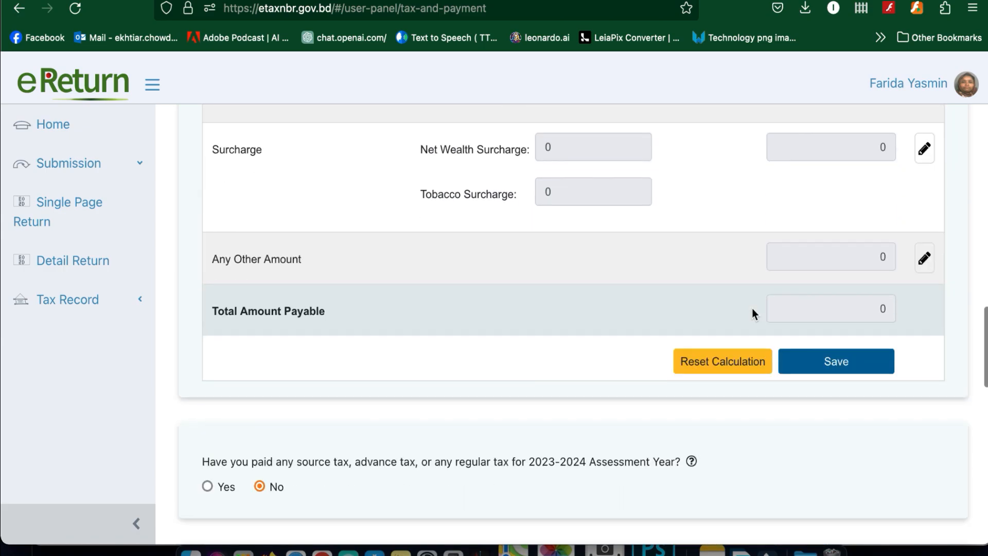
{"action": "scroll", "coordinate": [751, 313], "scroll_direction": "down", "scroll_amount": 2}
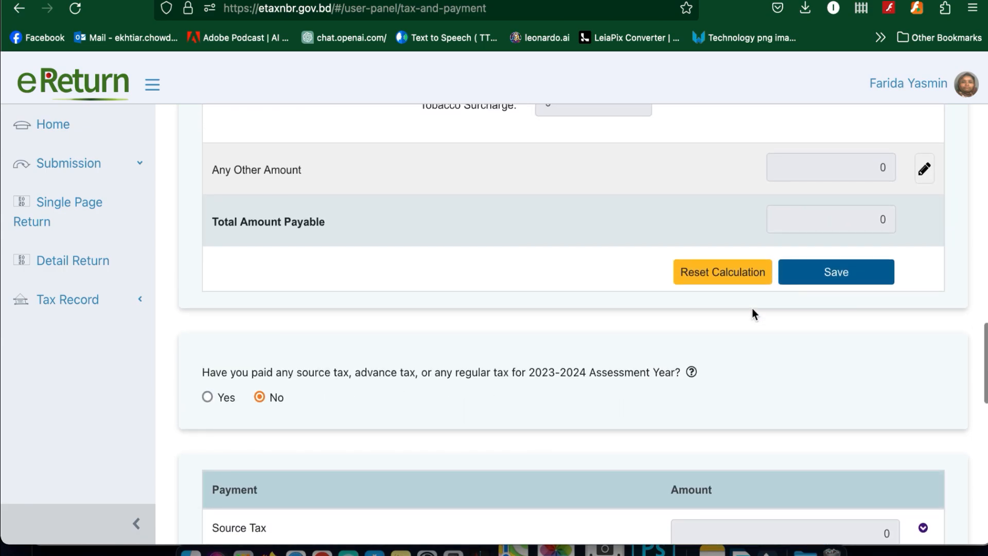
{"action": "scroll", "coordinate": [752, 313], "scroll_direction": "down", "scroll_amount": 4}
{"action": "scroll", "coordinate": [752, 311], "scroll_direction": "down", "scroll_amount": 12}
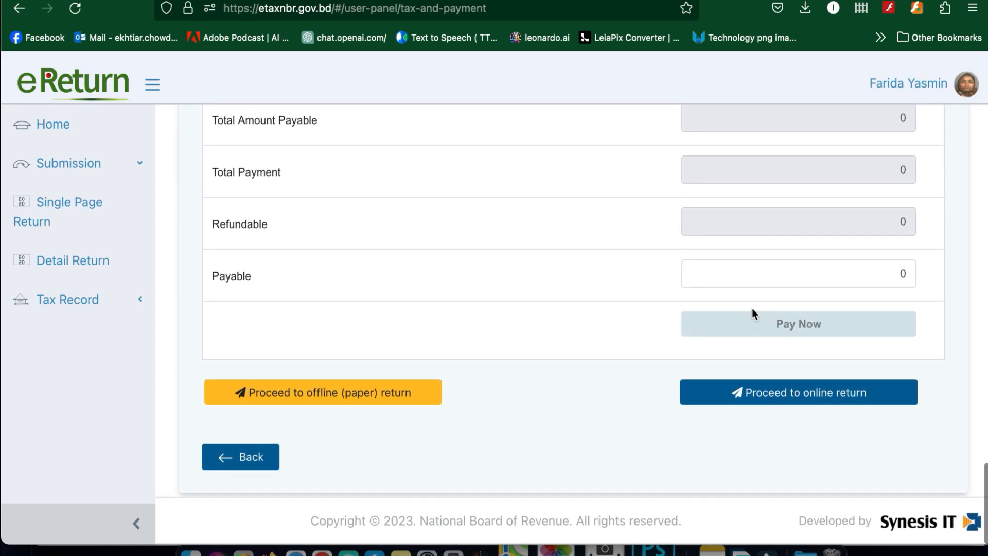
{"action": "left_click", "coordinate": [803, 401]}
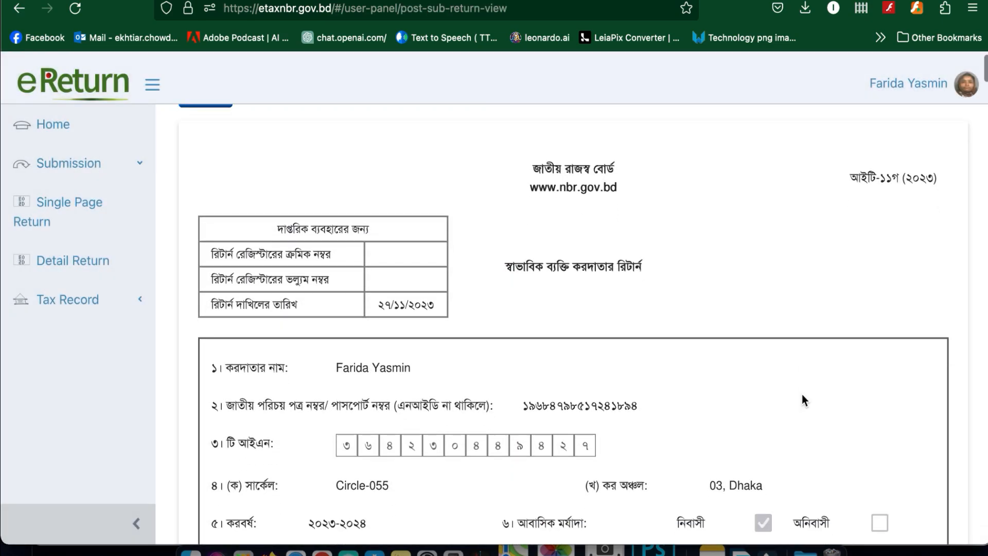
Step: Examine the generated return form, including taxpayer details, income statement, investment rebate schedule, lifestyle expenses and instructions
{"action": "scroll", "coordinate": [804, 401], "scroll_direction": "down", "scroll_amount": 1}
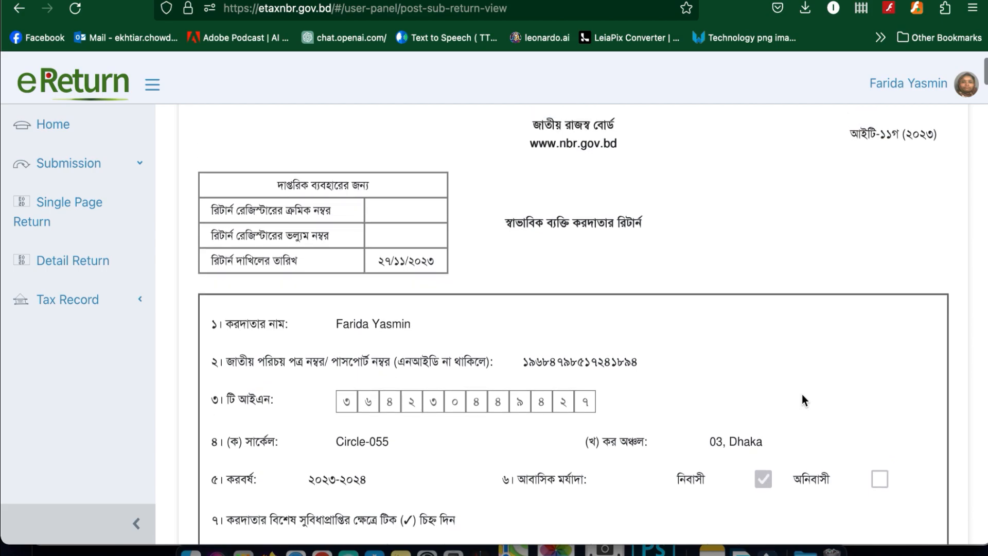
{"action": "scroll", "coordinate": [802, 395], "scroll_direction": "down", "scroll_amount": 4}
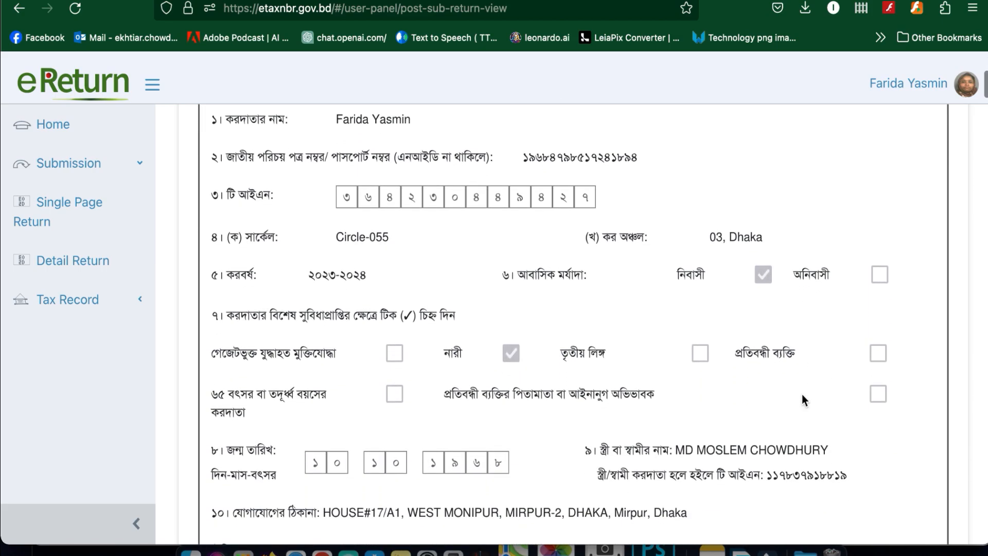
{"action": "scroll", "coordinate": [801, 395], "scroll_direction": "down", "scroll_amount": 7}
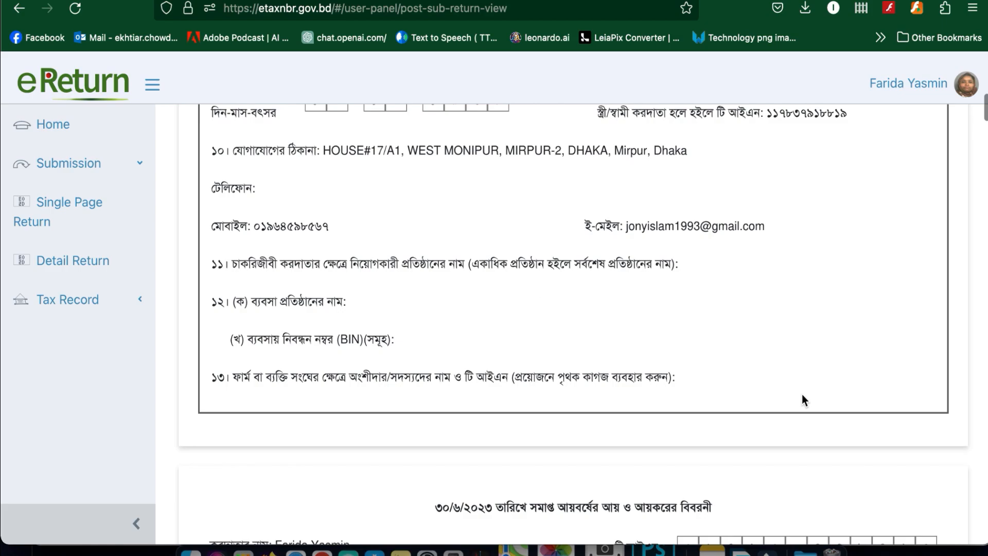
{"action": "scroll", "coordinate": [803, 400], "scroll_direction": "down", "scroll_amount": 7}
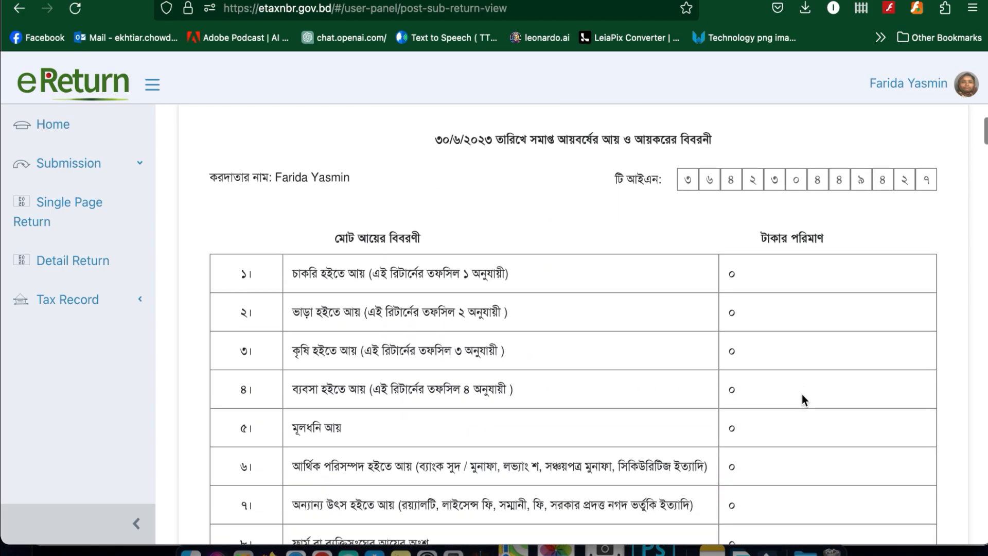
{"action": "scroll", "coordinate": [802, 395], "scroll_direction": "down", "scroll_amount": 20}
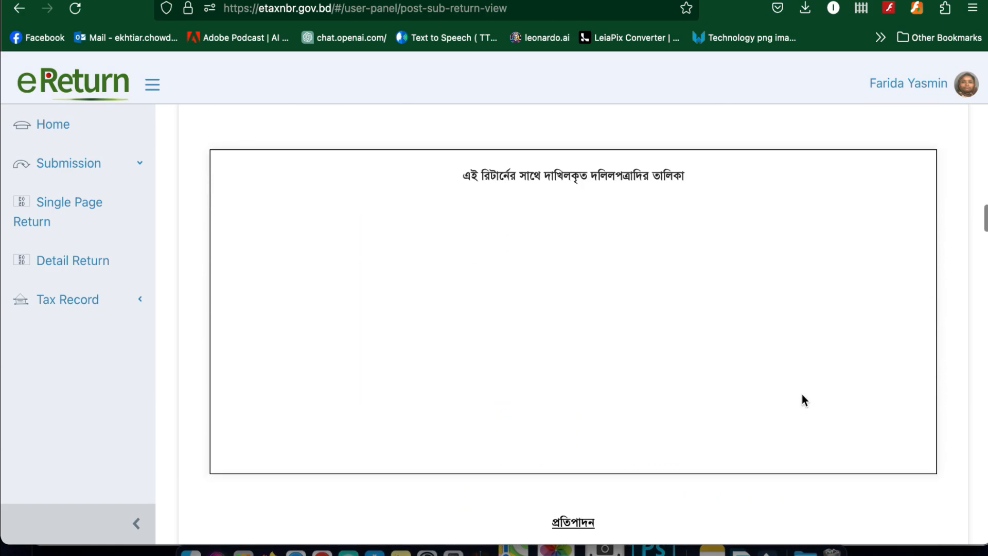
{"action": "scroll", "coordinate": [801, 400], "scroll_direction": "down", "scroll_amount": 12}
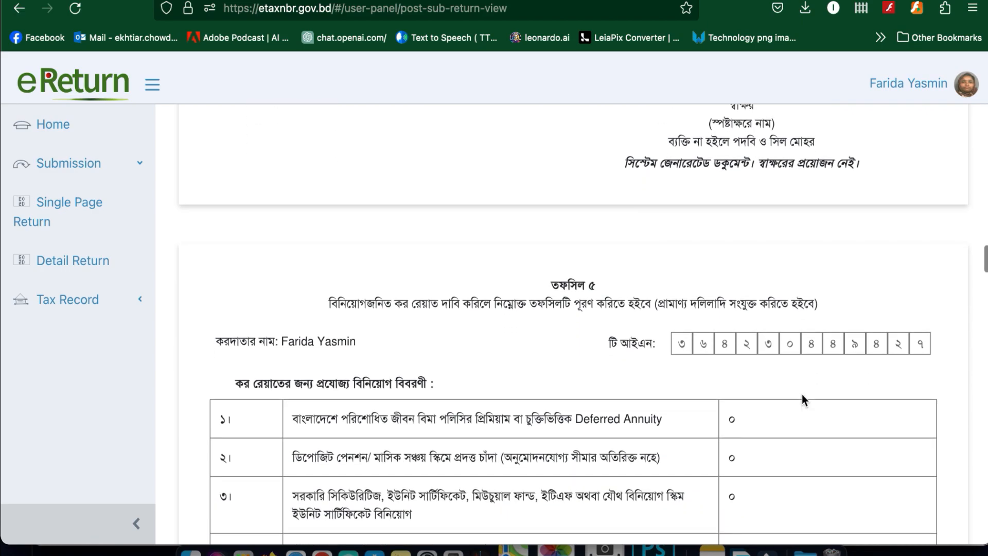
{"action": "scroll", "coordinate": [802, 394], "scroll_direction": "down", "scroll_amount": 16}
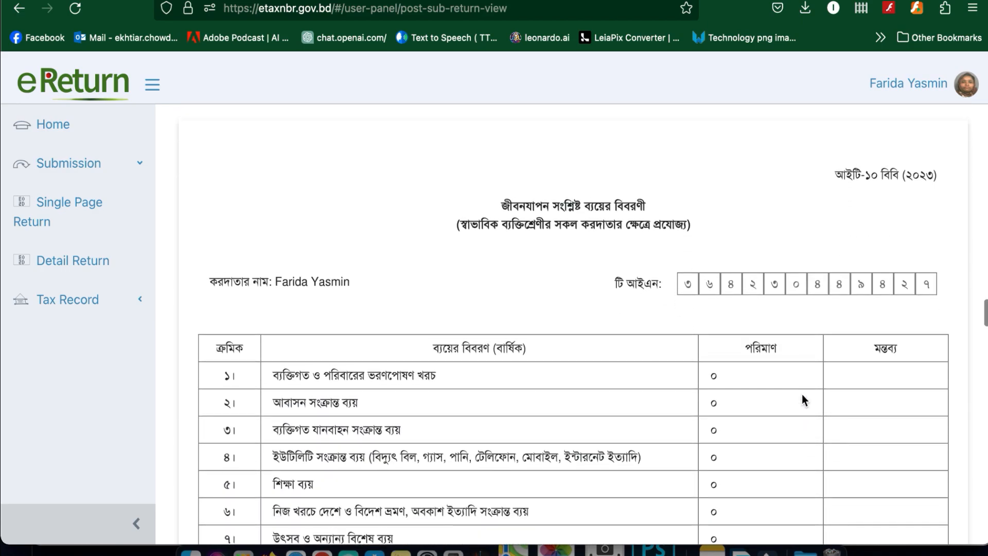
{"action": "scroll", "coordinate": [802, 394], "scroll_direction": "down", "scroll_amount": 20}
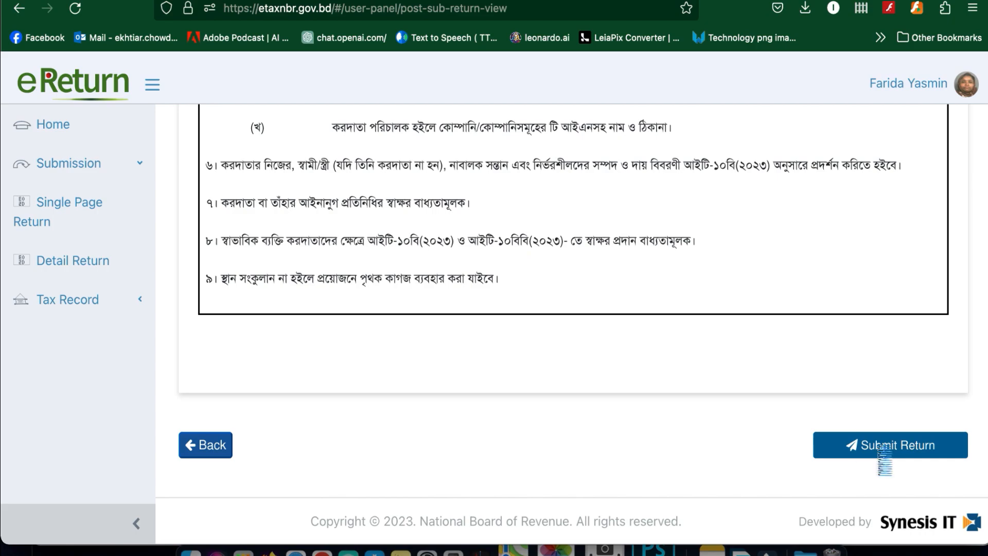
Step: Submit the return, confirming the submission, and open its Acknowledgement Receipt
{"action": "left_click", "coordinate": [880, 452]}
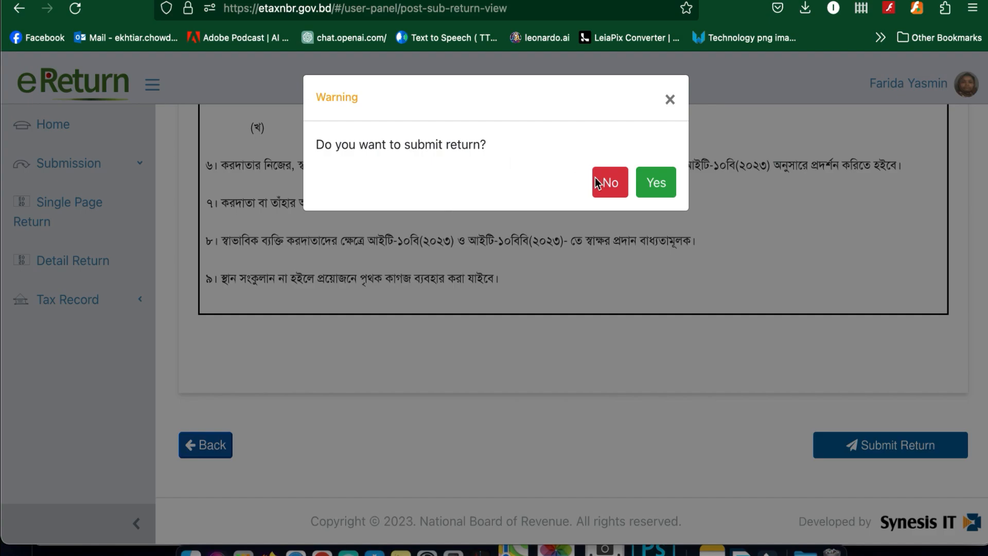
{"action": "left_click", "coordinate": [658, 184]}
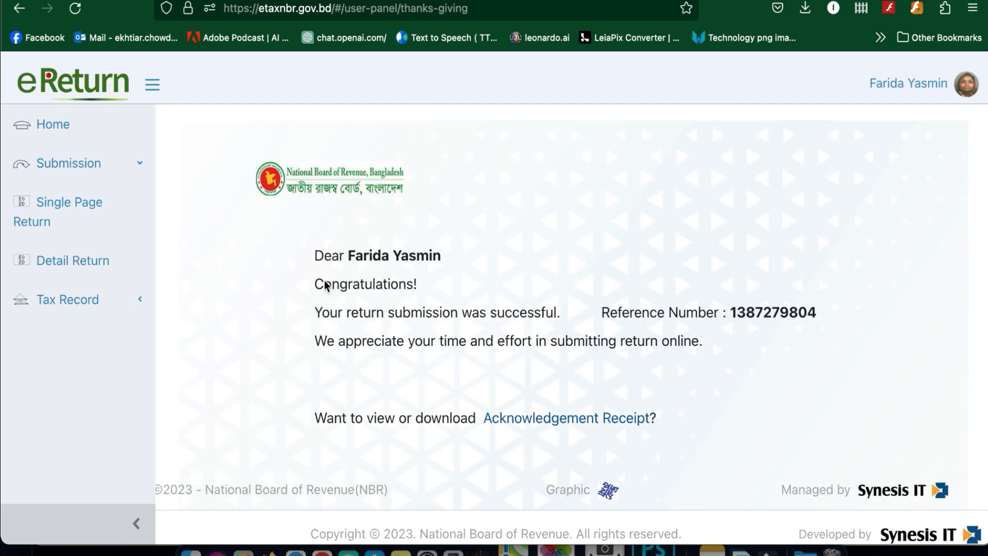
{"action": "scroll", "coordinate": [523, 350], "scroll_direction": "down", "scroll_amount": 1}
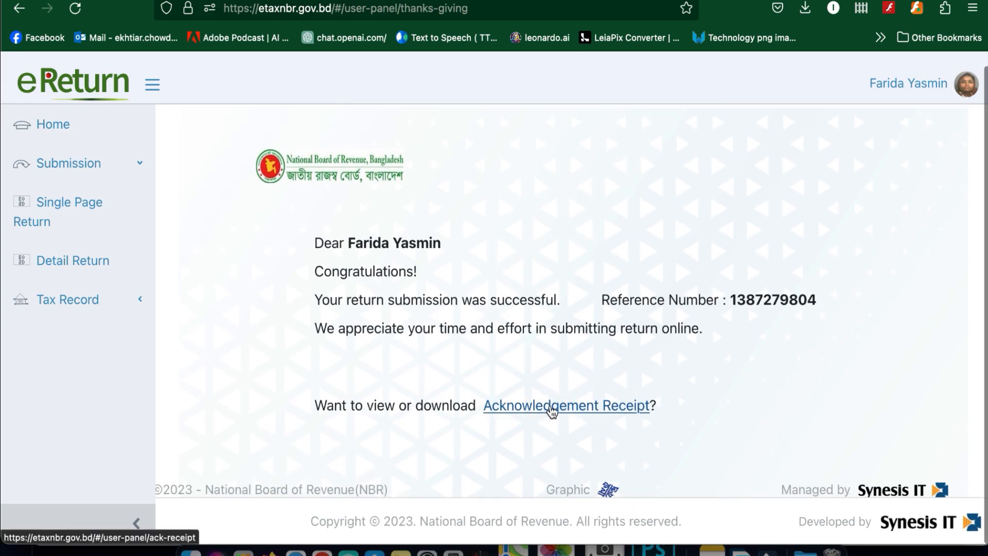
{"action": "left_click", "coordinate": [556, 410]}
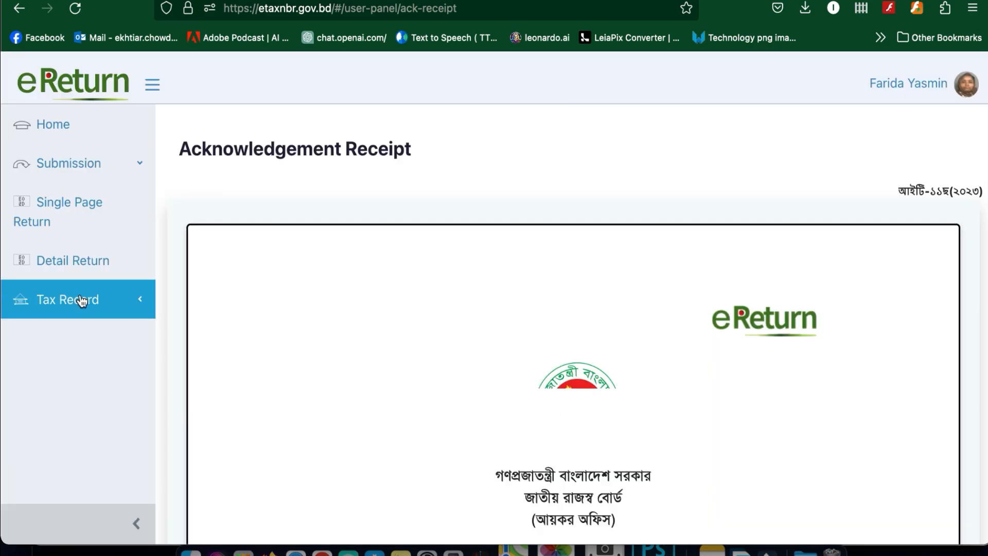
Step: Examine the acknowledgement receipt's taxpayer details, total income and tax paid, return register table and QR code
{"action": "scroll", "coordinate": [513, 333], "scroll_direction": "down", "scroll_amount": 5}
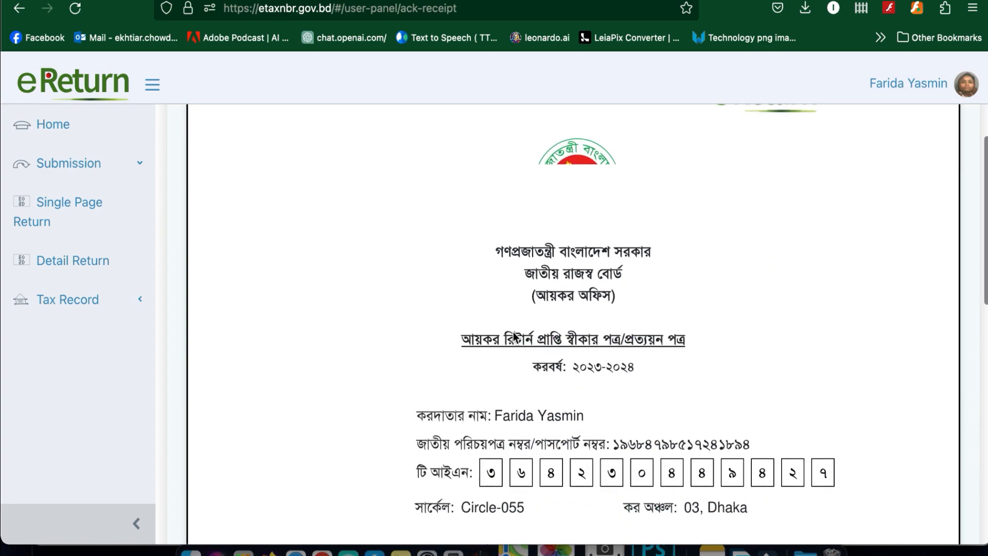
{"action": "scroll", "coordinate": [512, 332], "scroll_direction": "up", "scroll_amount": 2}
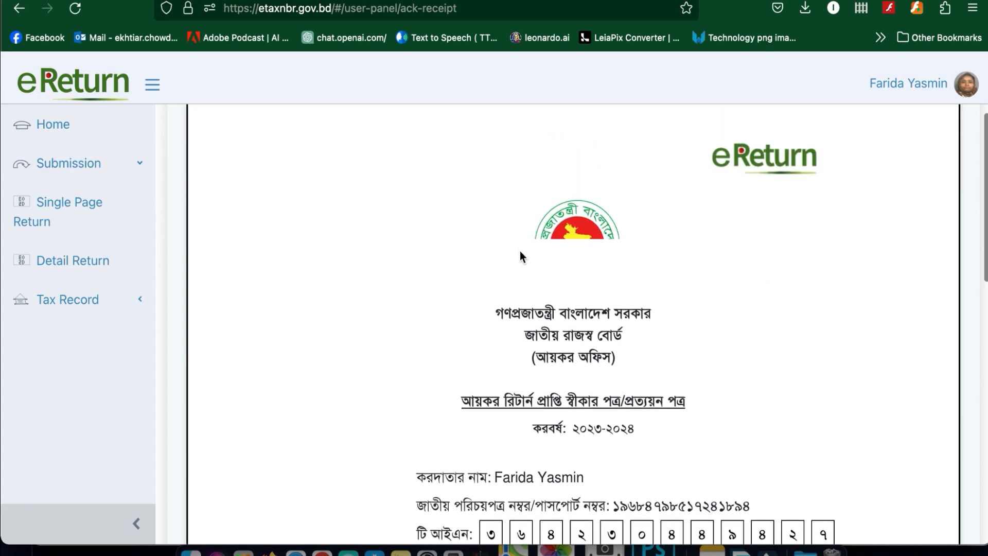
{"action": "scroll", "coordinate": [495, 284], "scroll_direction": "down", "scroll_amount": 3}
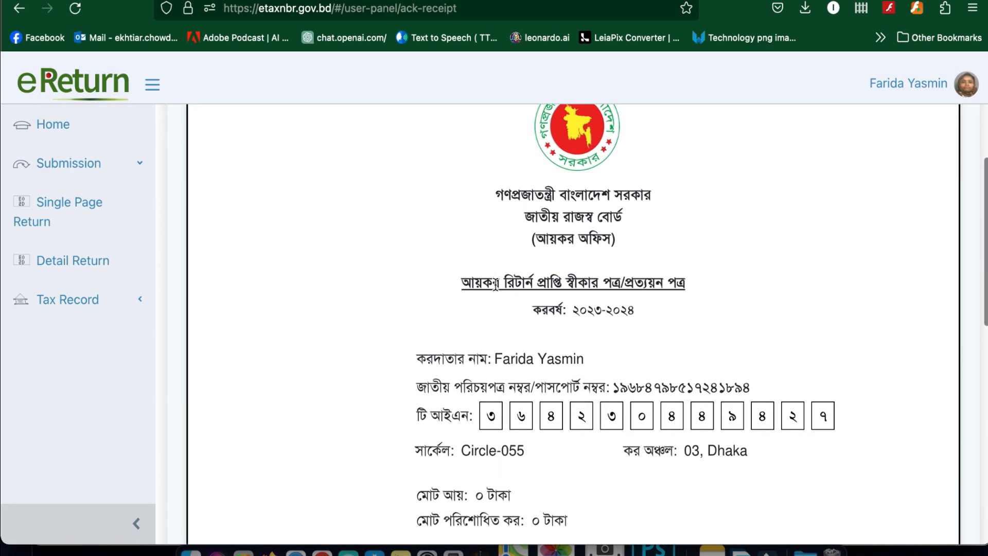
{"action": "scroll", "coordinate": [494, 284], "scroll_direction": "down", "scroll_amount": 5}
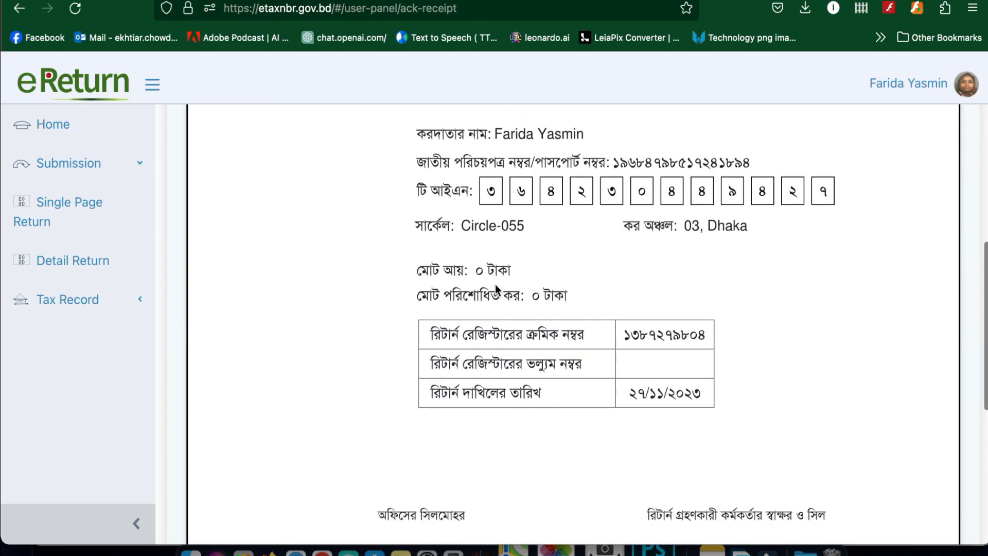
{"action": "scroll", "coordinate": [495, 284], "scroll_direction": "down", "scroll_amount": 6}
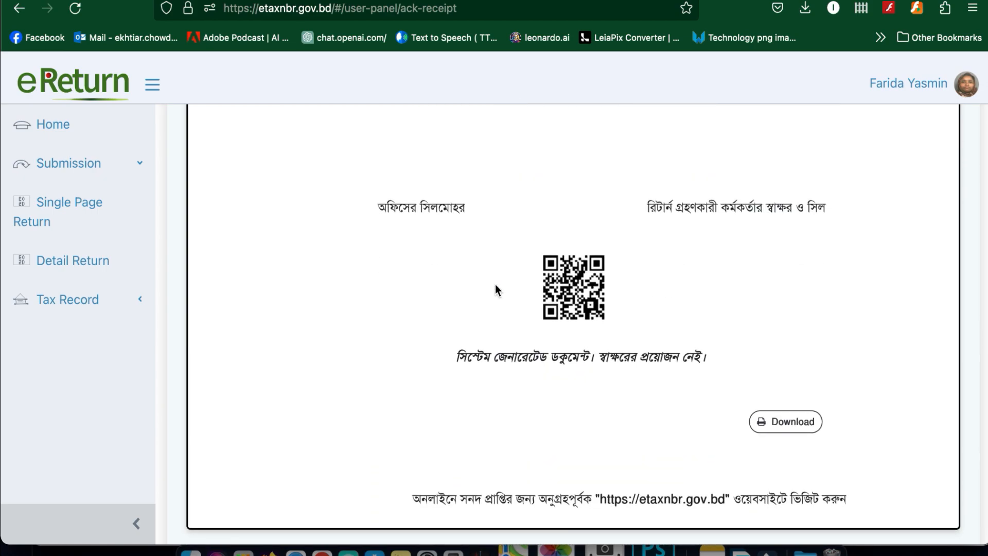
{"action": "scroll", "coordinate": [495, 284], "scroll_direction": "up", "scroll_amount": 10}
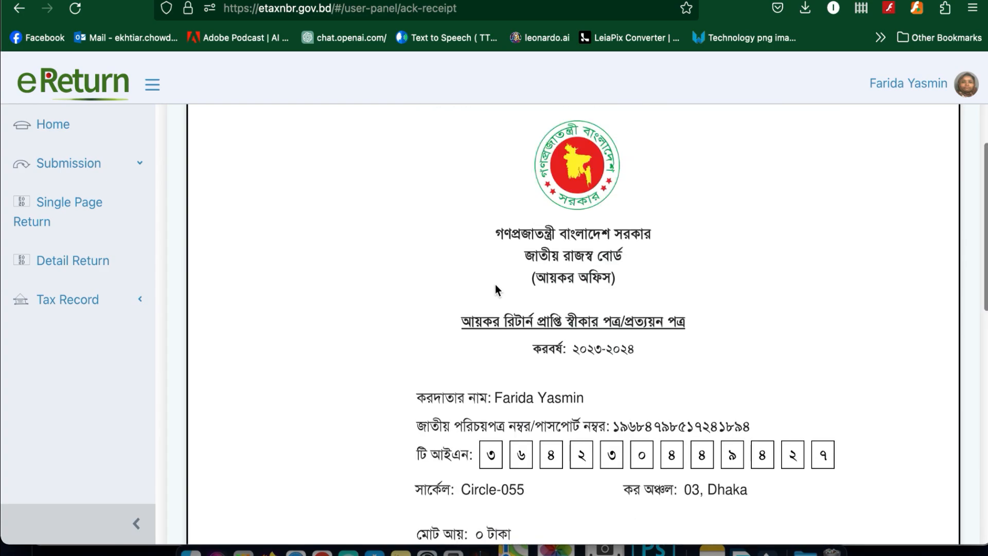